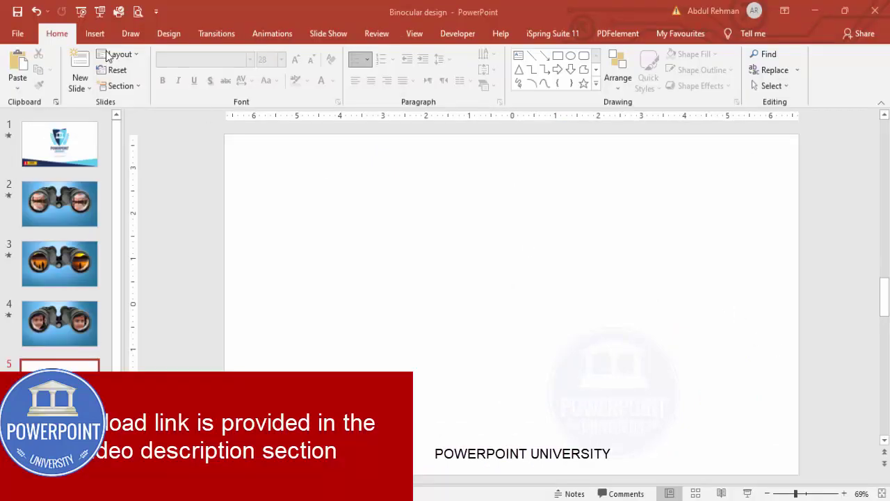
Step: Insert the large binoculars photo from an online 'binocular' picture search onto slide 5
{"action": "left_click", "coordinate": [95, 33]}
{"action": "left_click", "coordinate": [94, 87]}
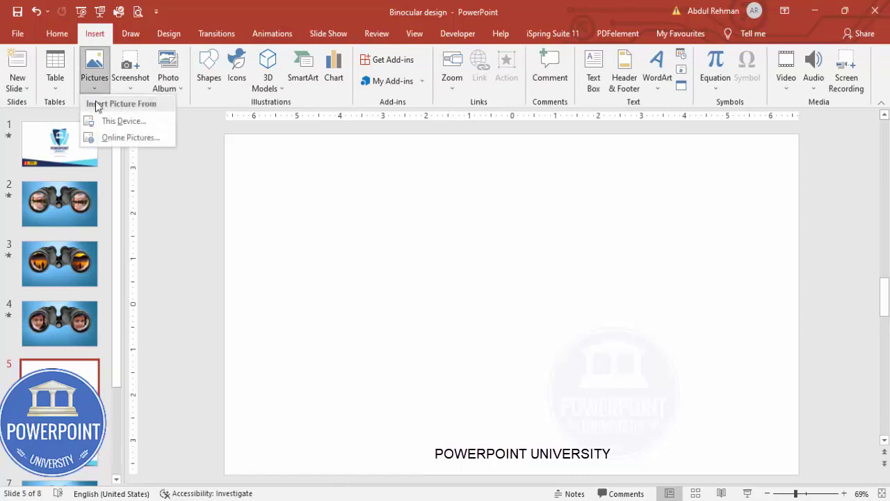
{"action": "left_click", "coordinate": [119, 138]}
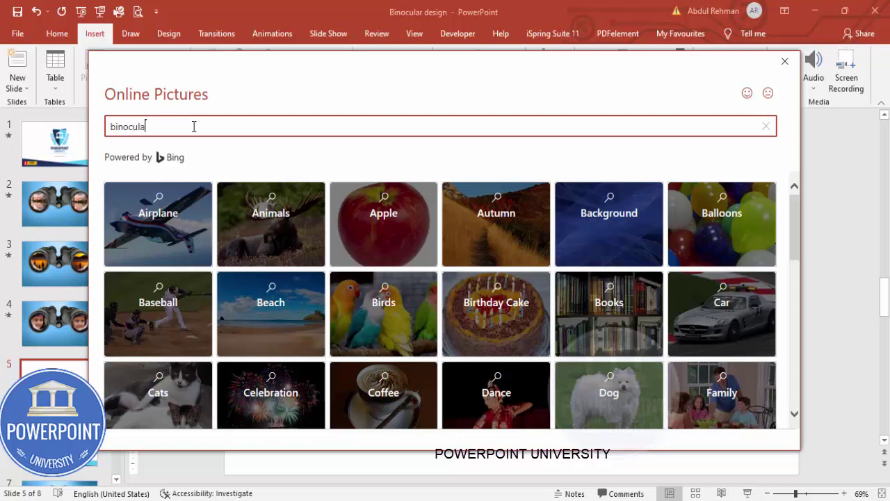
{"action": "type", "text": "r"}
{"action": "key", "text": "Return"}
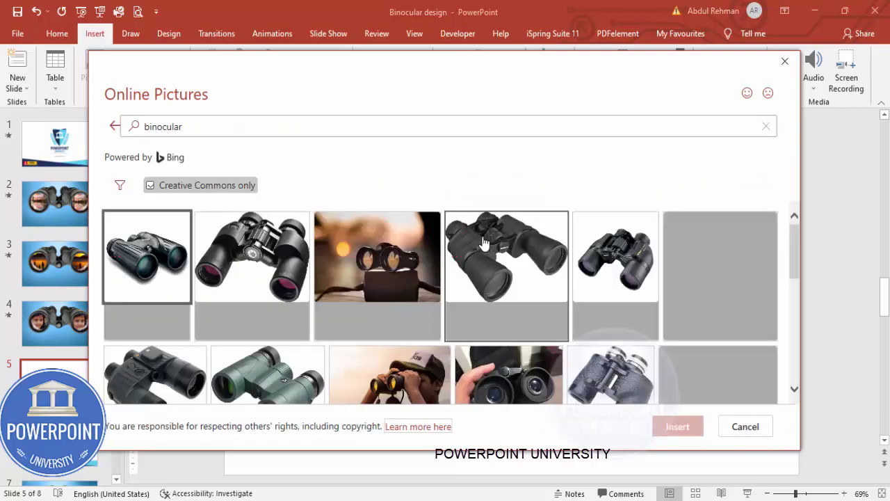
{"action": "scroll", "coordinate": [224, 301], "scroll_direction": "down", "scroll_amount": 5}
{"action": "left_click", "coordinate": [223, 300]}
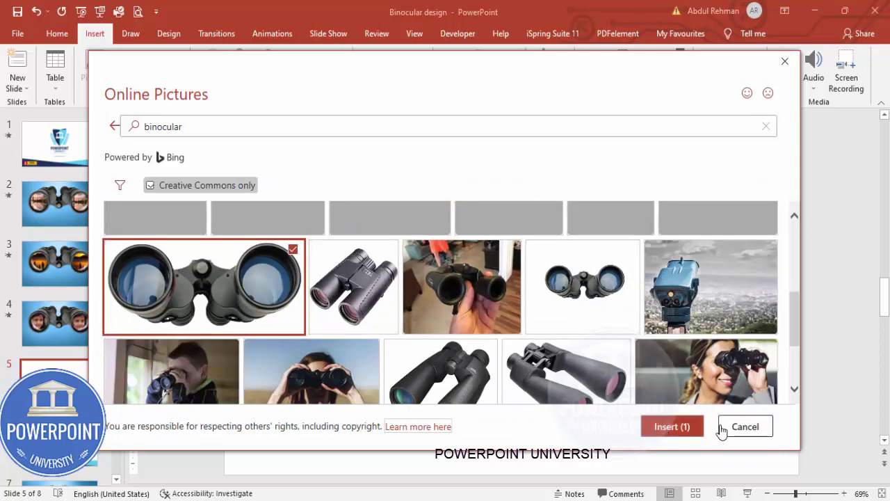
{"action": "left_click", "coordinate": [672, 426]}
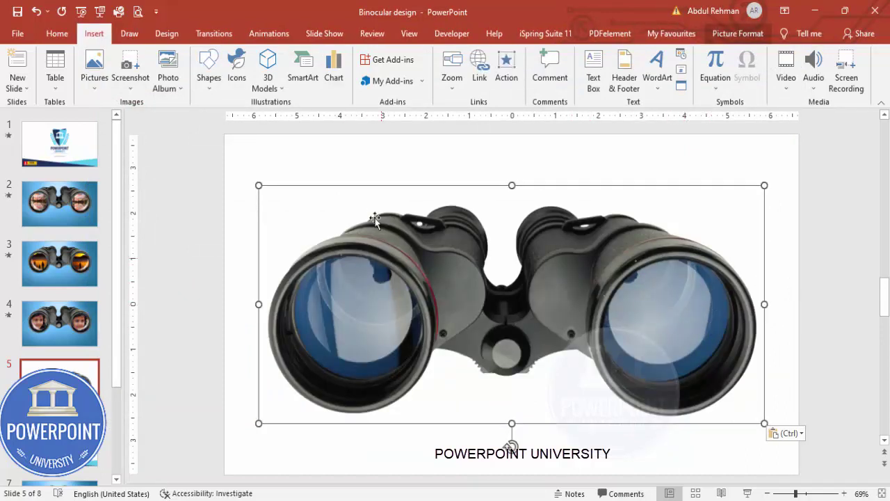
Step: Draw a rectangle covering the whole slide and remove its outline
{"action": "left_click", "coordinate": [518, 172]}
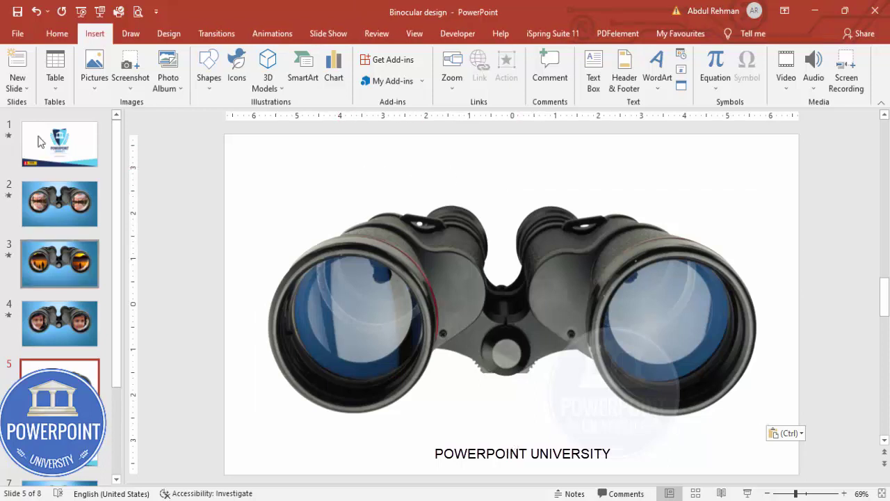
{"action": "left_click", "coordinate": [209, 78]}
{"action": "left_click", "coordinate": [203, 188]}
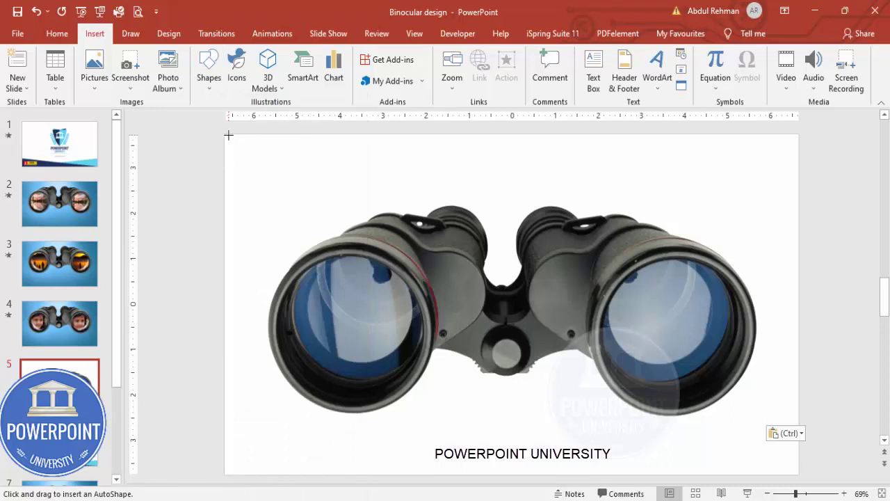
{"action": "left_click_drag", "start_coordinate": [224, 134], "coordinate": [799, 475]}
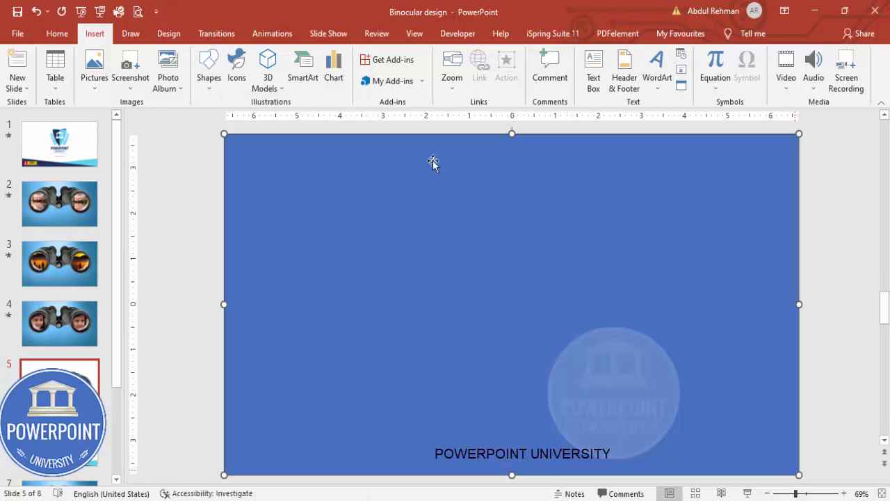
{"action": "left_click", "coordinate": [344, 70]}
{"action": "left_click", "coordinate": [348, 190]}
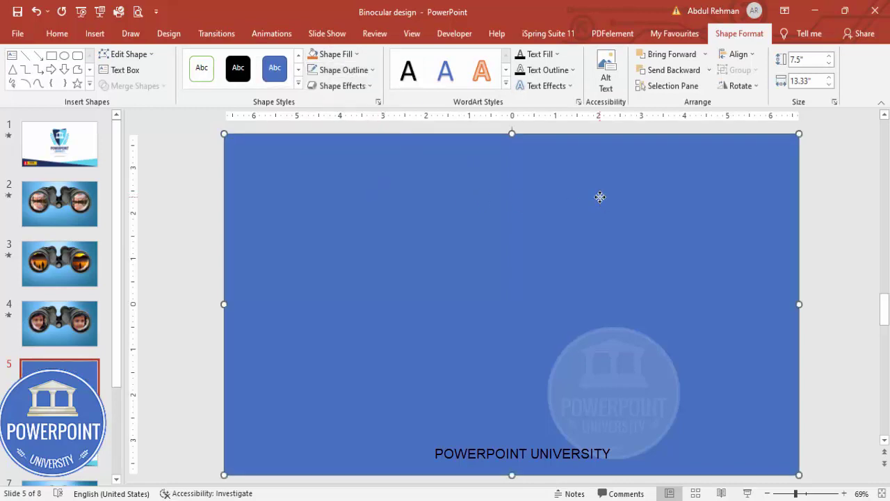
Step: Fill the rectangle with a light blue gradient image from an online 'blue gradient' search
{"action": "right_click", "coordinate": [599, 195]}
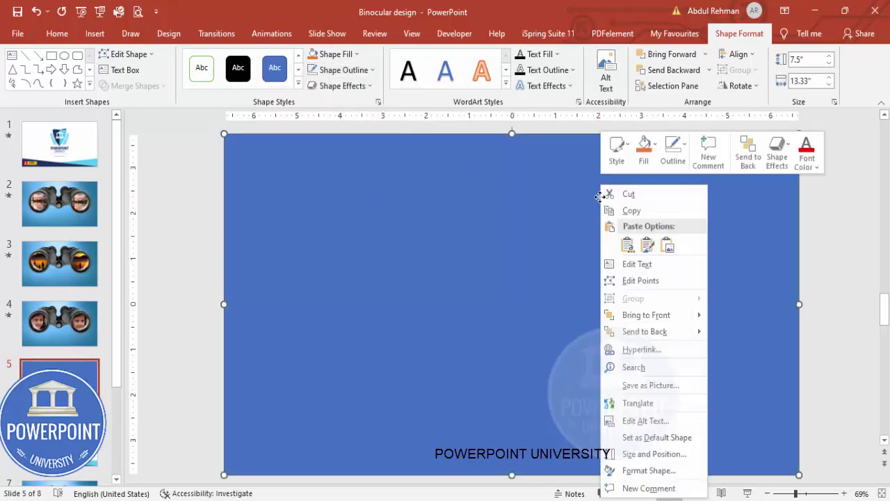
{"action": "left_click", "coordinate": [668, 471]}
{"action": "left_click", "coordinate": [732, 204]}
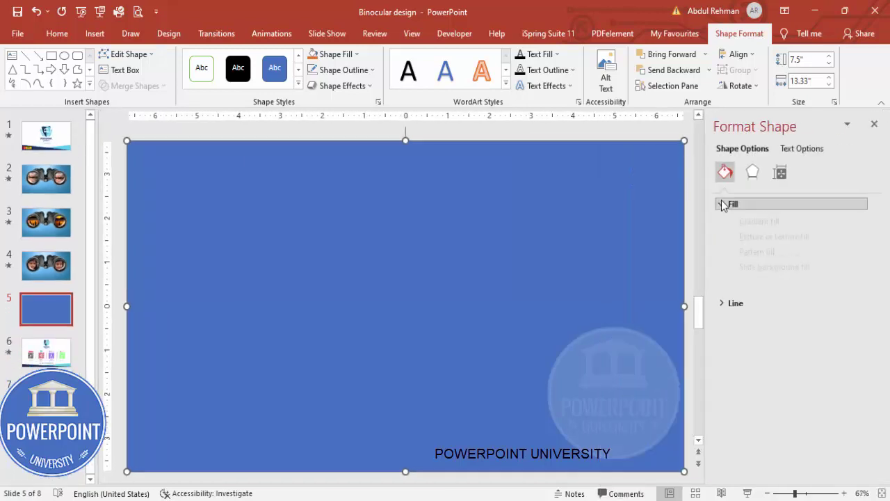
{"action": "left_click", "coordinate": [754, 271]}
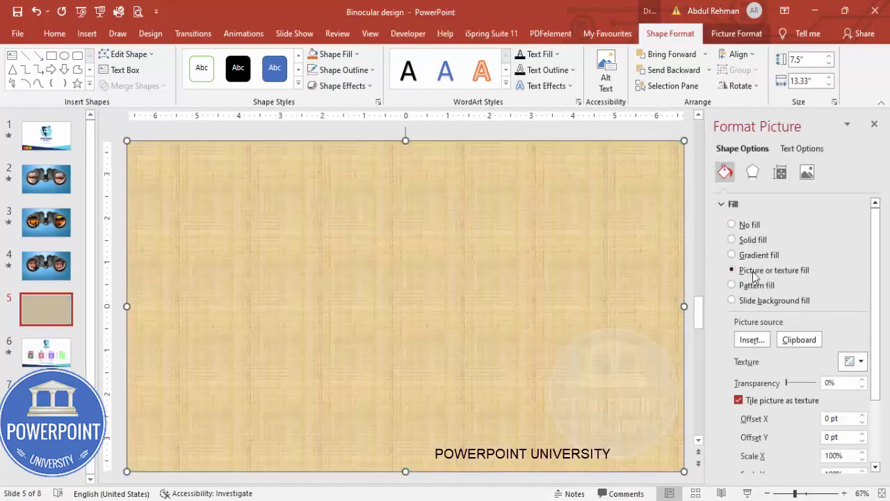
{"action": "left_click", "coordinate": [751, 339]}
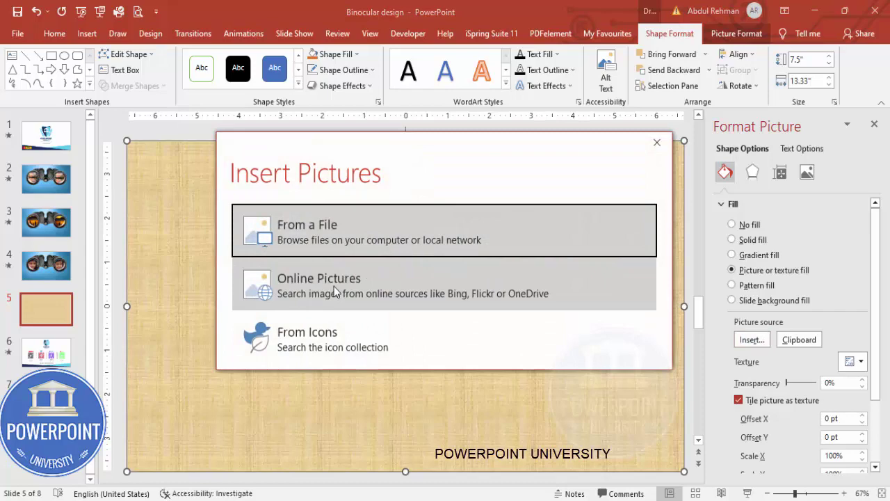
{"action": "left_click", "coordinate": [334, 286]}
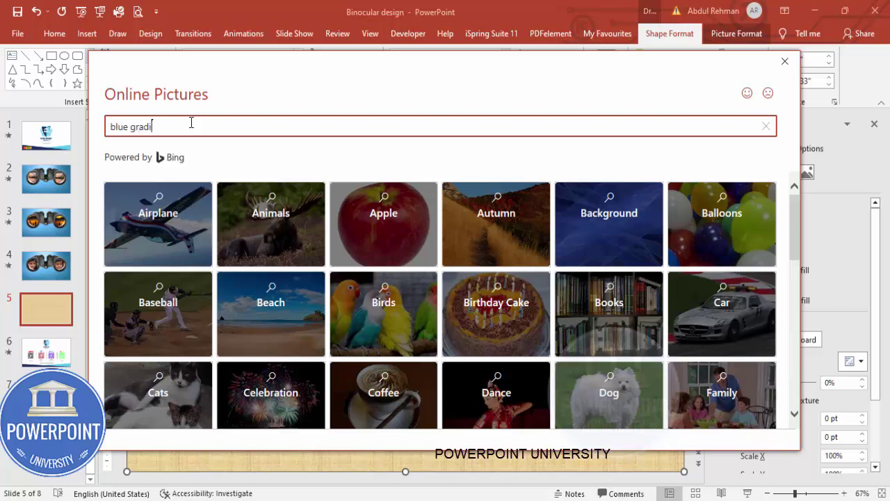
{"action": "key", "text": "Return"}
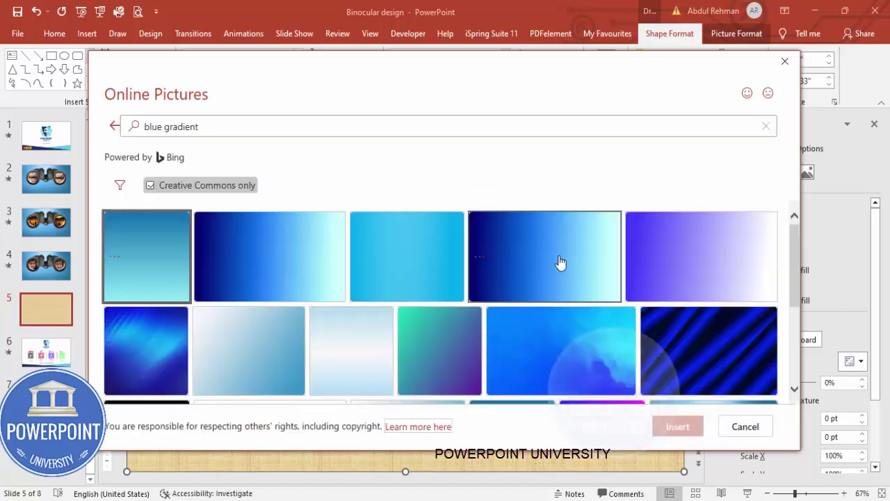
{"action": "scroll", "coordinate": [560, 262], "scroll_direction": "down", "scroll_amount": 2}
{"action": "scroll", "coordinate": [570, 273], "scroll_direction": "down", "scroll_amount": 1}
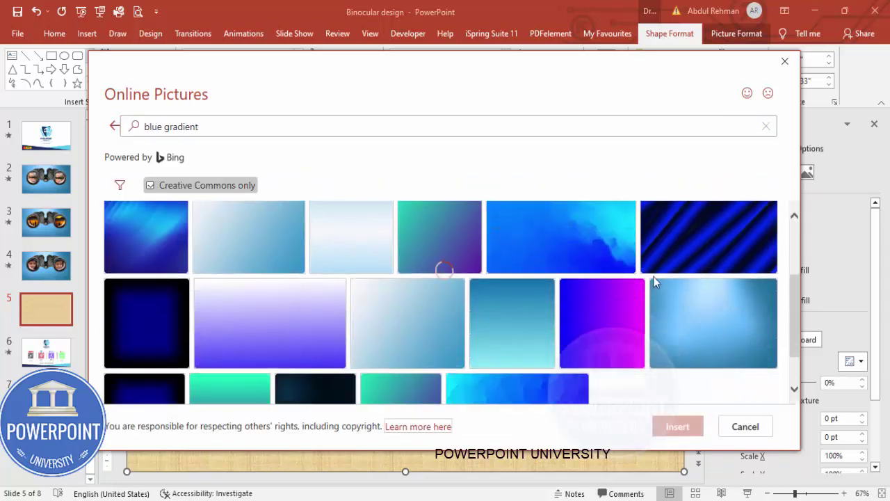
{"action": "left_click", "coordinate": [718, 317]}
{"action": "left_click", "coordinate": [677, 426]}
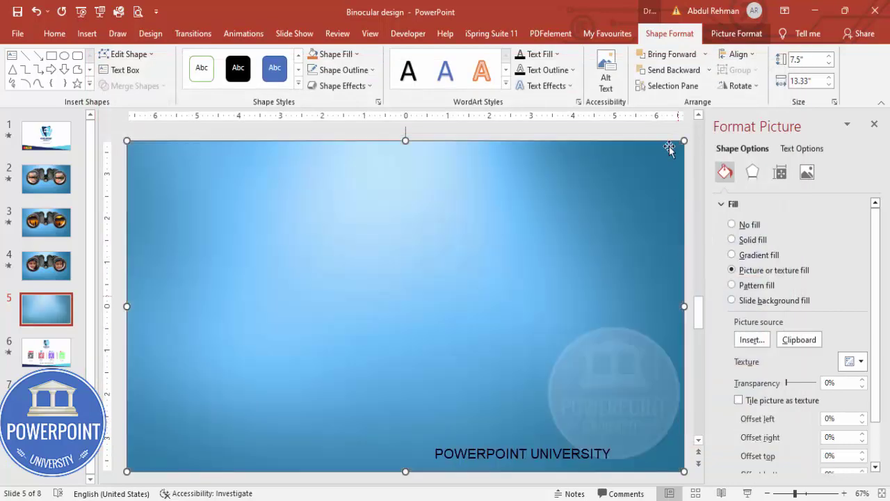
Step: Send the gradient rectangle to the back, behind the binoculars
{"action": "left_click", "coordinate": [709, 70]}
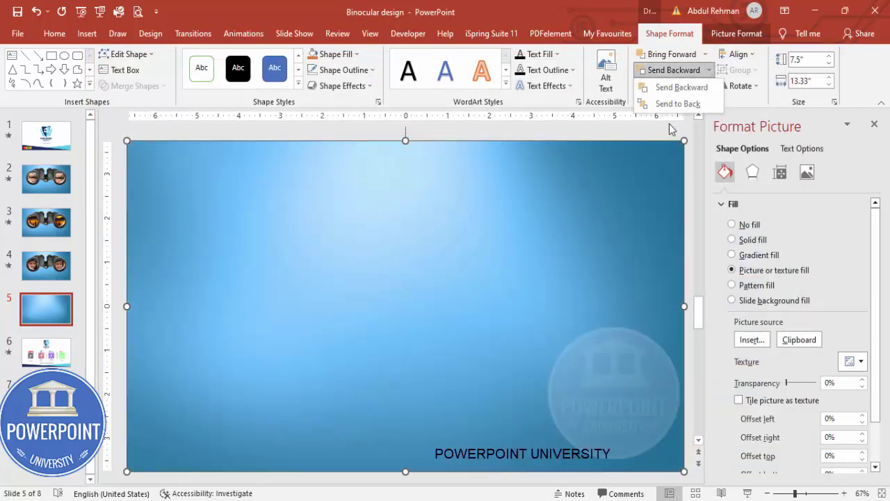
{"action": "left_click", "coordinate": [677, 103]}
{"action": "left_click", "coordinate": [620, 134]}
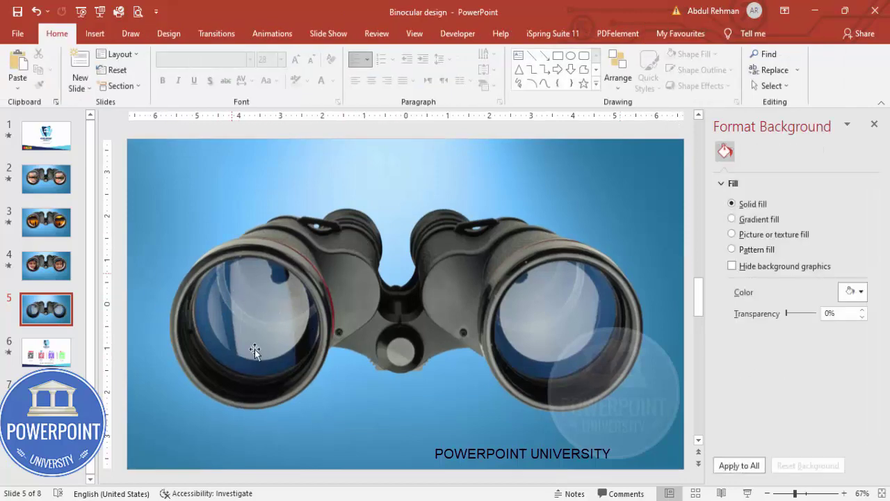
Step: Draw an outline-free blue circle centred over the left binocular lens
{"action": "left_click", "coordinate": [94, 33]}
{"action": "left_click", "coordinate": [209, 70]}
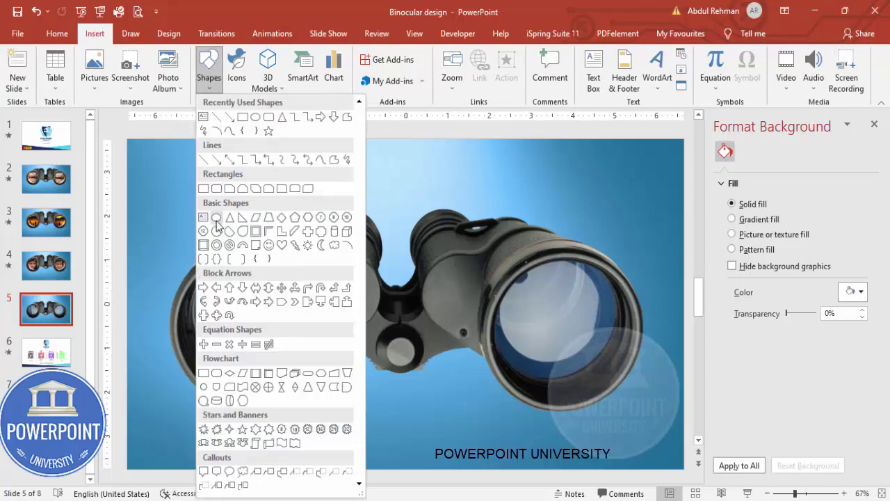
{"action": "left_click", "coordinate": [215, 218]}
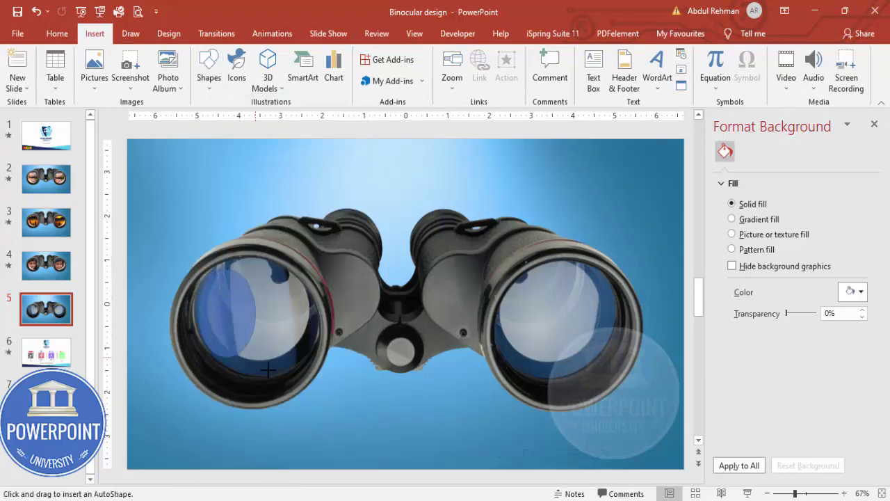
{"action": "left_click_drag", "start_coordinate": [268, 370], "coordinate": [314, 393]}
{"action": "left_click_drag", "start_coordinate": [267, 322], "coordinate": [257, 321]}
{"action": "key", "text": "ctrl+shift+bracketleft"}
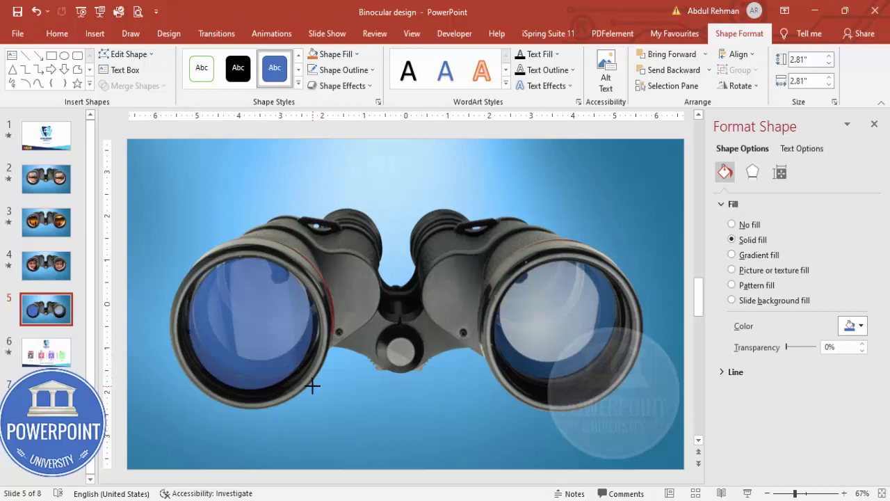
{"action": "left_click_drag", "start_coordinate": [312, 385], "coordinate": [188, 261]}
{"action": "left_click_drag", "start_coordinate": [275, 332], "coordinate": [273, 331]}
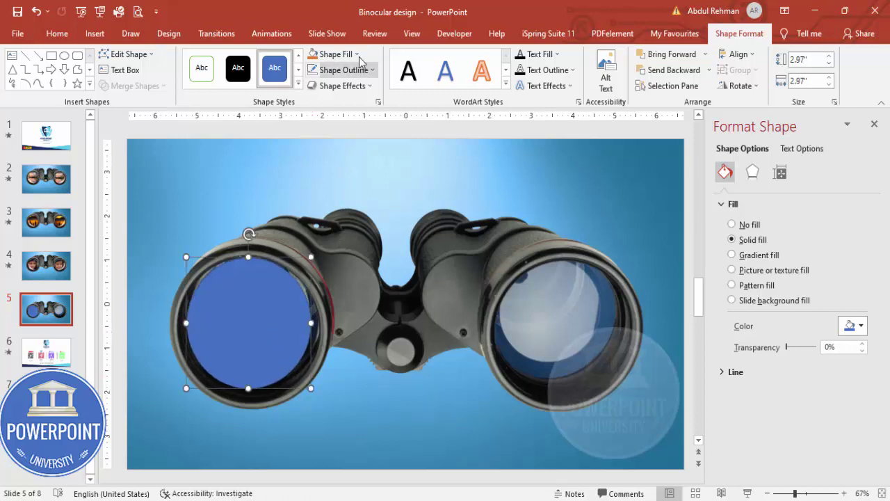
{"action": "left_click", "coordinate": [339, 70]}
{"action": "left_click", "coordinate": [342, 190]}
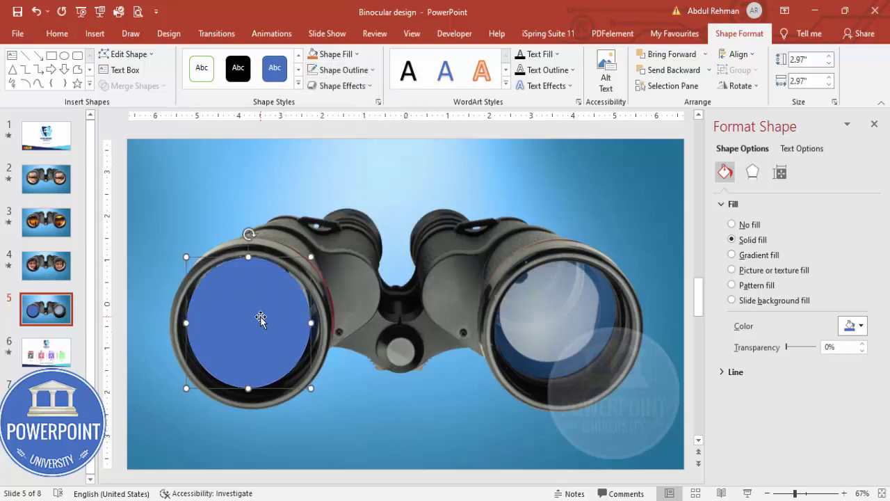
Step: Copy the circle onto the right lens and nudge both circles down slightly
{"action": "left_click_drag", "start_coordinate": [260, 319], "coordinate": [572, 358]}
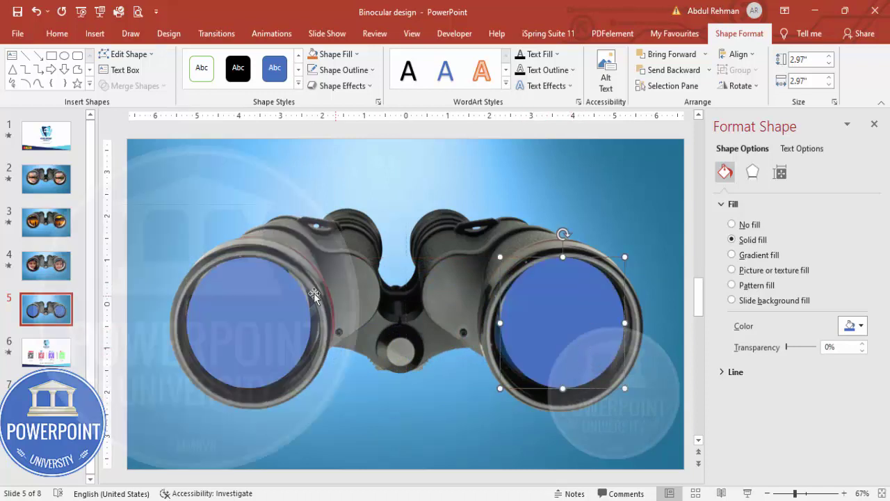
{"action": "left_click", "coordinate": [269, 299], "text": "shift"}
{"action": "key", "text": "Down"}
{"action": "key", "text": "Down"}
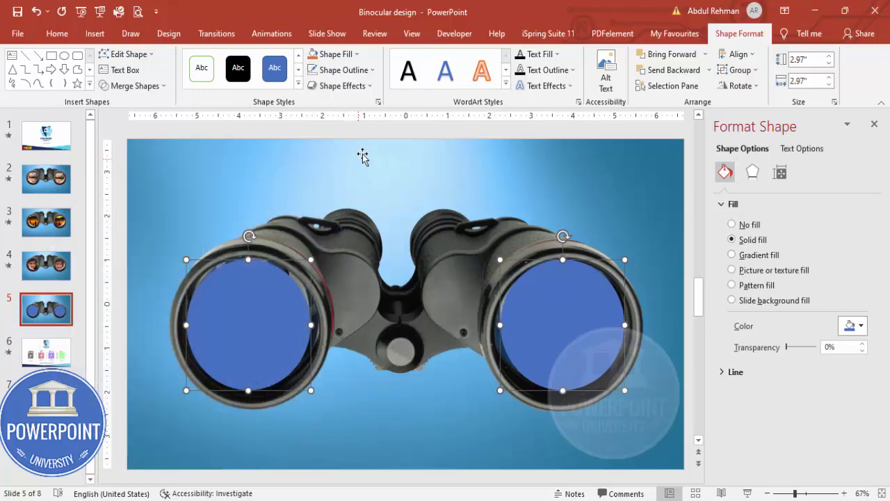
Step: Try semi-transparency on both blue circles, then restore them to fully opaque
{"action": "left_click", "coordinate": [364, 134]}
{"action": "left_click", "coordinate": [279, 288]}
{"action": "left_click", "coordinate": [572, 330], "text": "shift"}
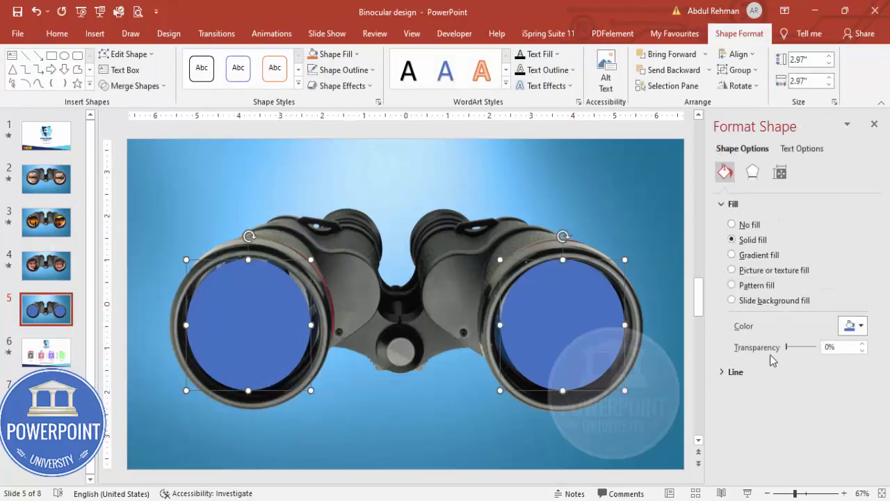
{"action": "left_click_drag", "start_coordinate": [788, 350], "coordinate": [799, 350]}
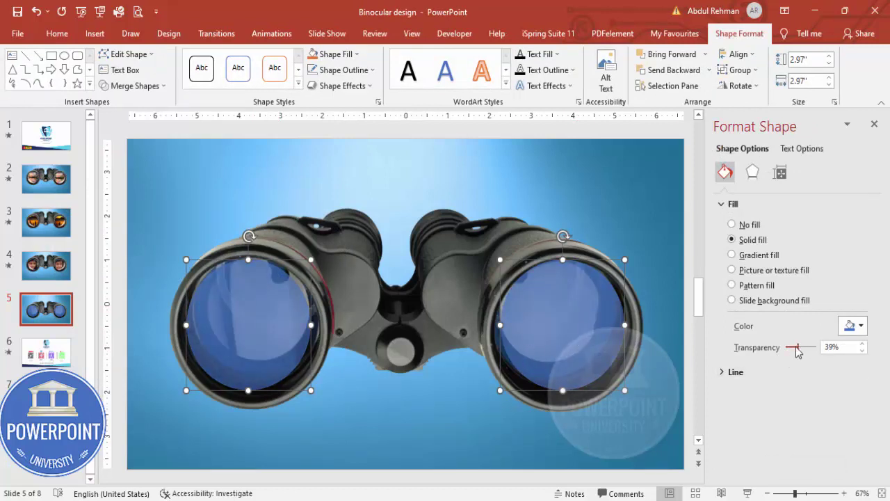
{"action": "left_click_drag", "start_coordinate": [798, 351], "coordinate": [786, 350]}
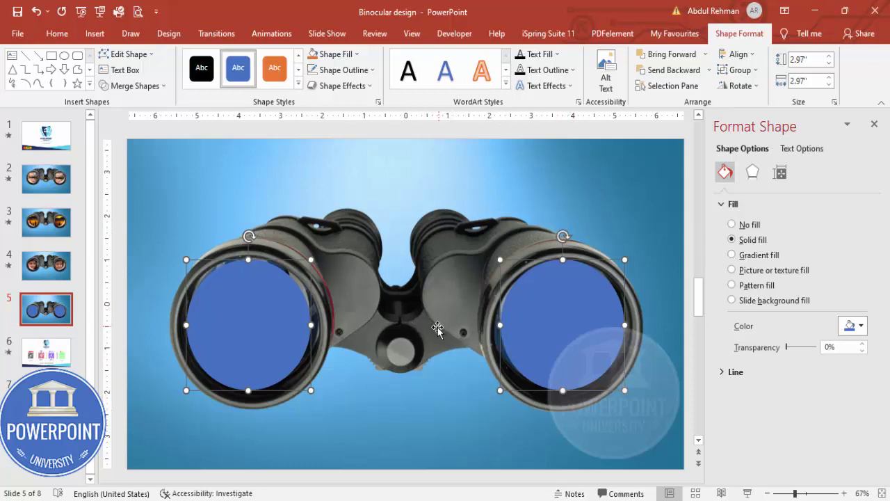
Step: Combine the binoculars picture with both blue circles using Merge Shapes
{"action": "left_click", "coordinate": [452, 274]}
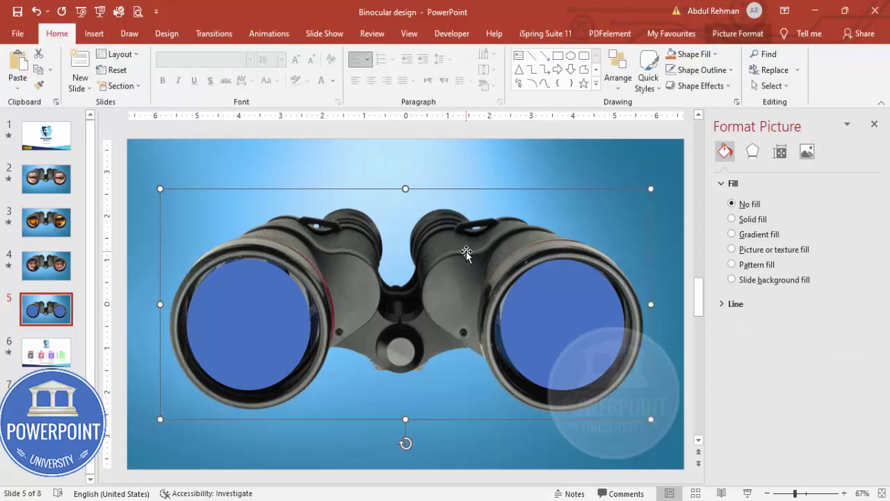
{"action": "left_click", "coordinate": [580, 304]}
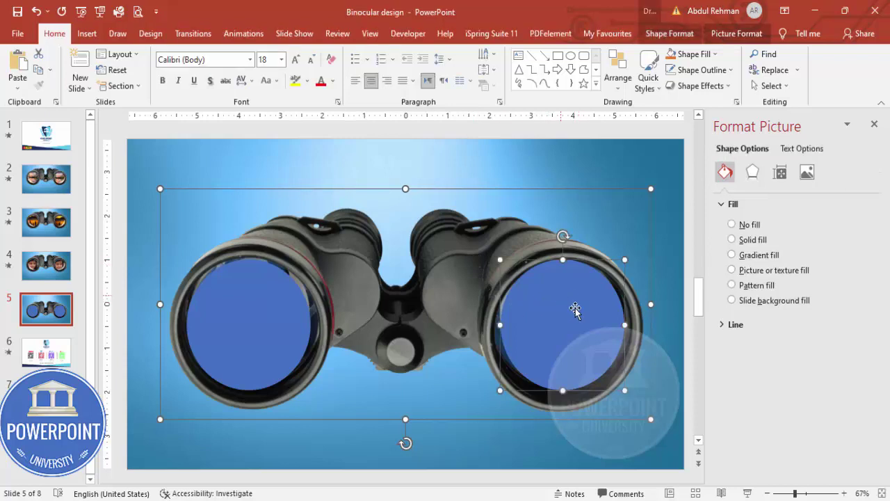
{"action": "left_click", "coordinate": [260, 309], "text": "shift"}
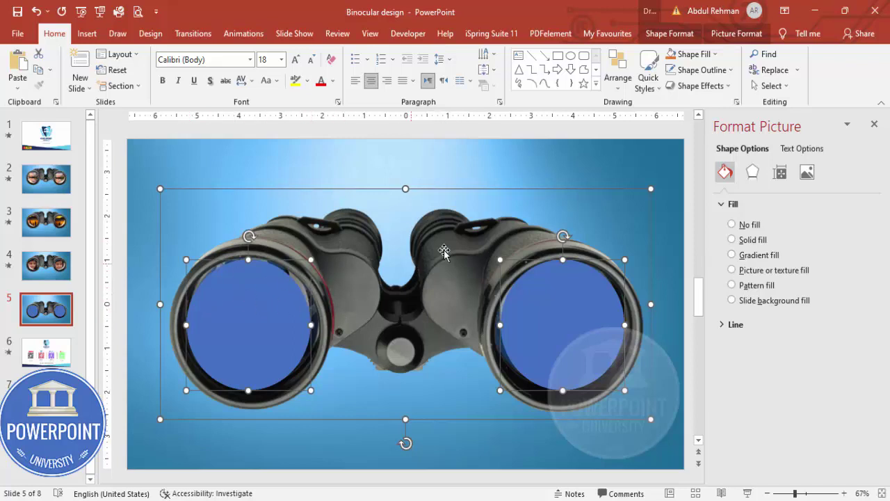
{"action": "left_click", "coordinate": [676, 34]}
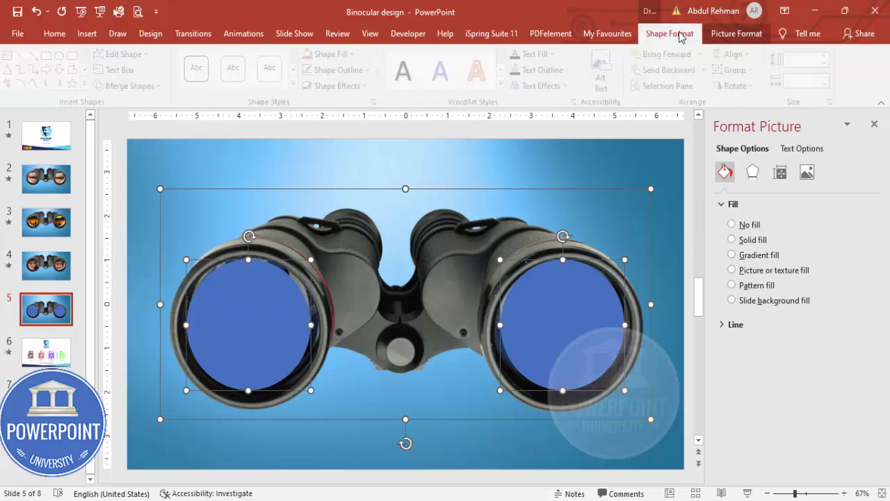
{"action": "left_click", "coordinate": [132, 85]}
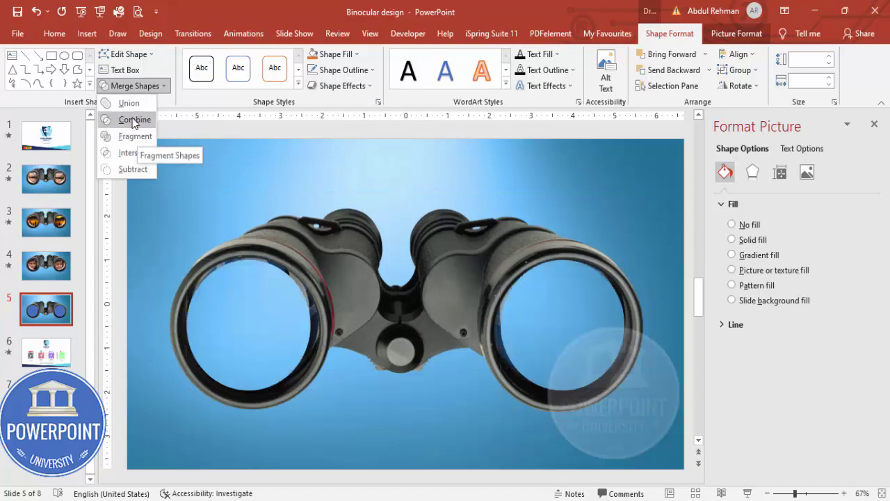
{"action": "left_click", "coordinate": [133, 120]}
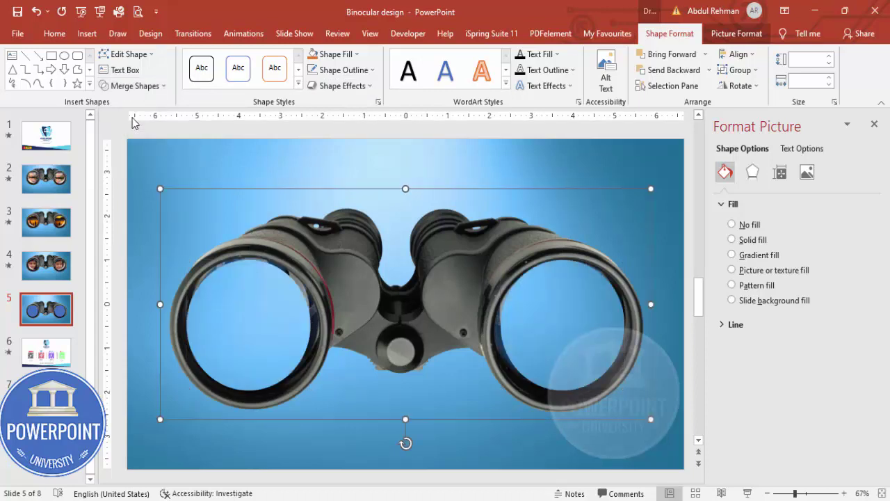
Step: Move the binoculars picture slightly upward on the slide
{"action": "left_click_drag", "start_coordinate": [366, 274], "coordinate": [318, 258]}
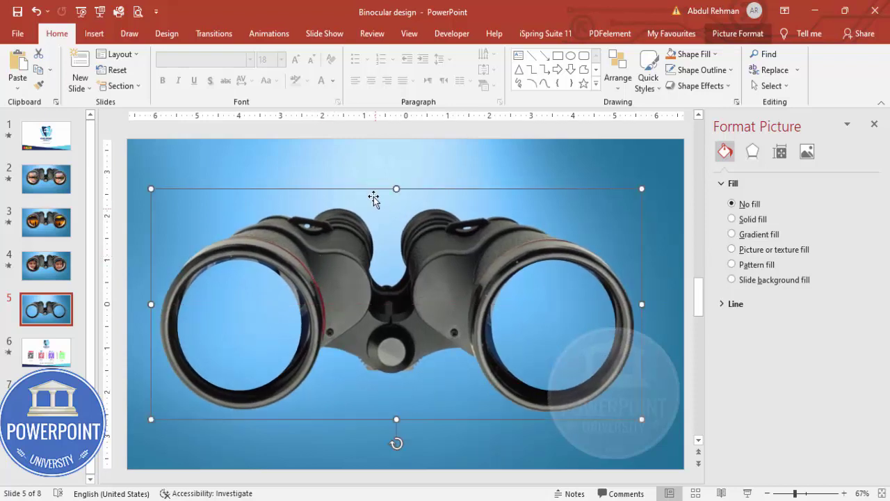
{"action": "left_click", "coordinate": [395, 163]}
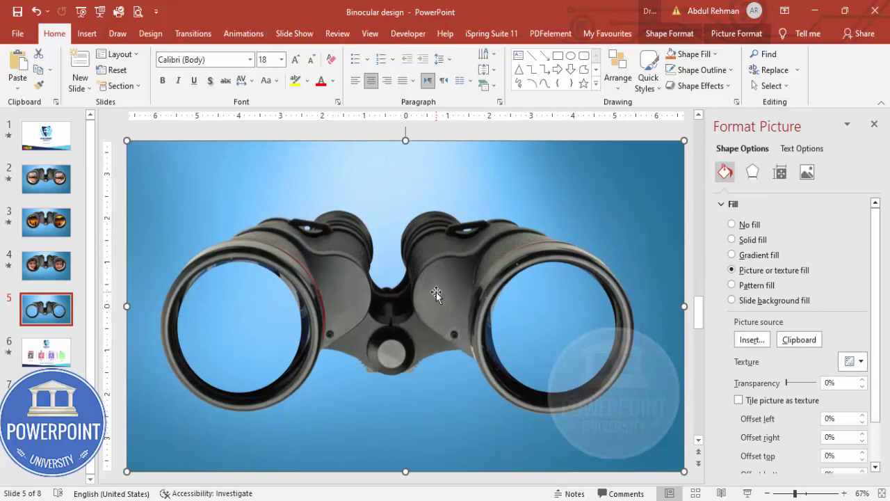
{"action": "left_click_drag", "start_coordinate": [436, 293], "coordinate": [433, 285]}
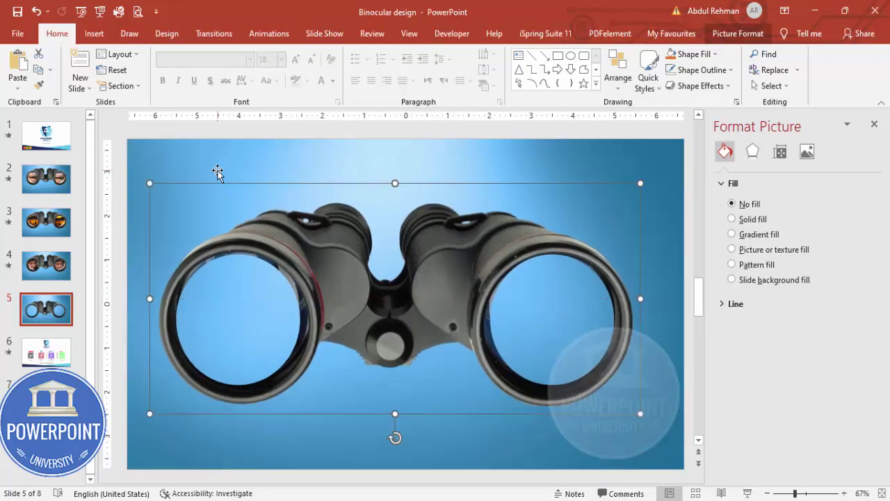
{"action": "left_click", "coordinate": [93, 34]}
Step: Draw a 3.09-inch outline-free blue circle over the left lens and copy it onto the right lens
{"action": "left_click", "coordinate": [209, 70]}
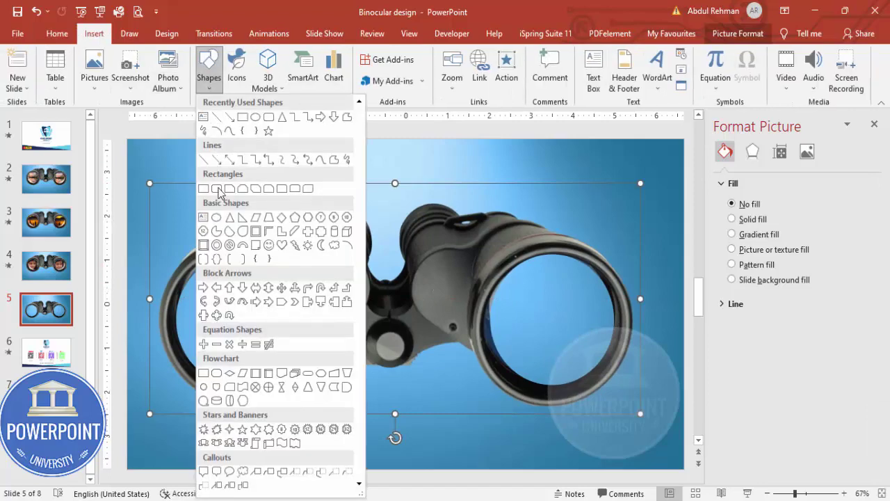
{"action": "left_click", "coordinate": [218, 222]}
{"action": "left_click_drag", "start_coordinate": [185, 276], "coordinate": [310, 401]}
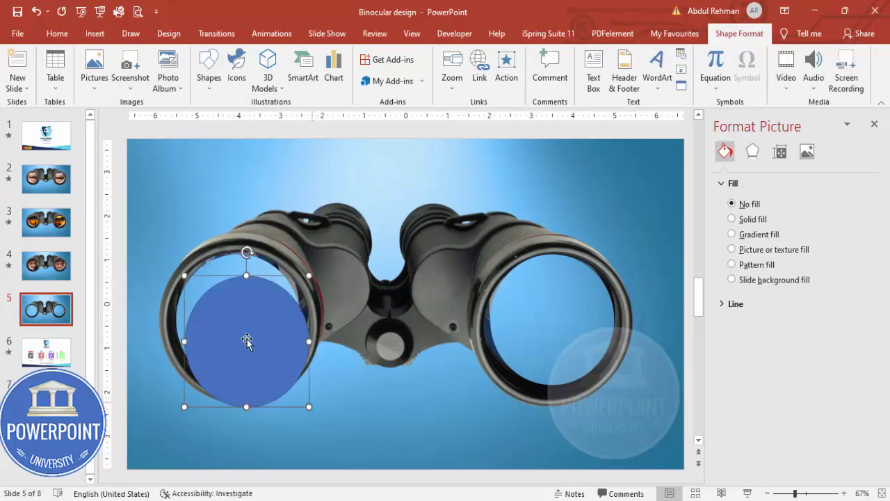
{"action": "left_click_drag", "start_coordinate": [247, 342], "coordinate": [236, 314]}
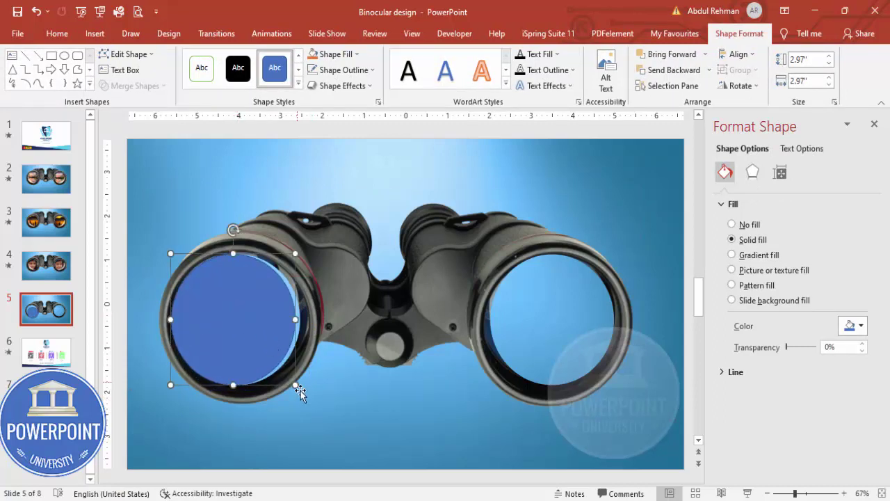
{"action": "left_click_drag", "start_coordinate": [295, 386], "coordinate": [300, 390]}
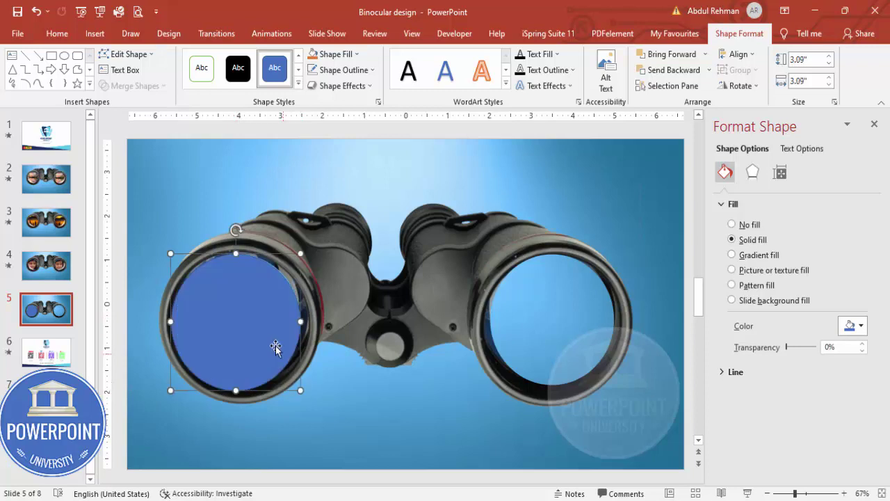
{"action": "left_click", "coordinate": [353, 70]}
{"action": "left_click", "coordinate": [334, 191]}
{"action": "left_click_drag", "start_coordinate": [248, 294], "coordinate": [566, 327]}
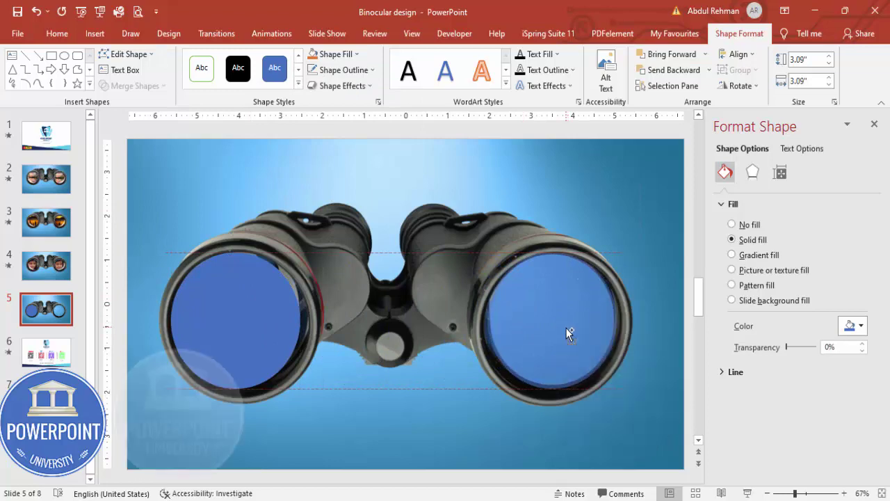
{"action": "left_click", "coordinate": [491, 183]}
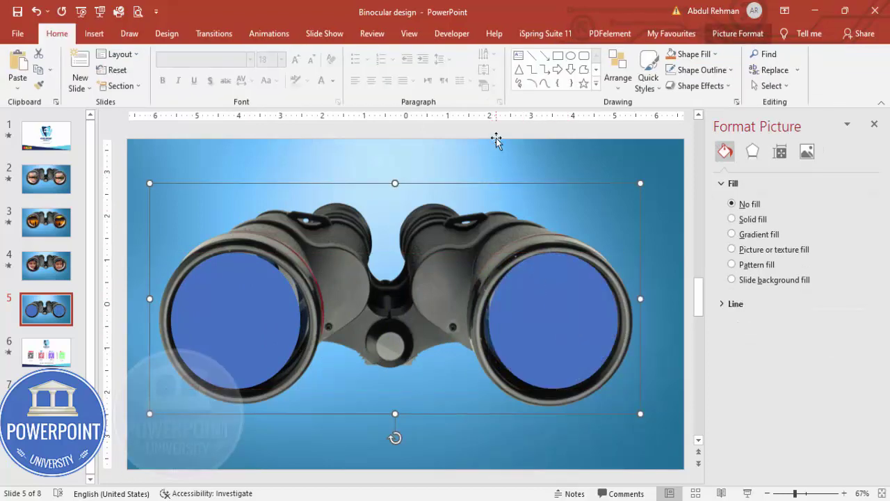
Step: Subtract both blue circles from the binoculars picture
{"action": "left_click", "coordinate": [543, 304], "text": "shift"}
{"action": "left_click", "coordinate": [254, 315], "text": "shift"}
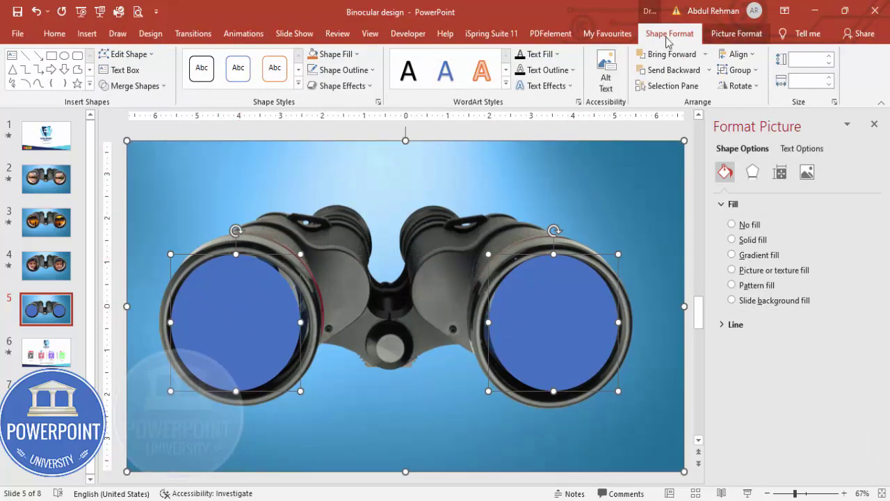
{"action": "left_click", "coordinate": [157, 94]}
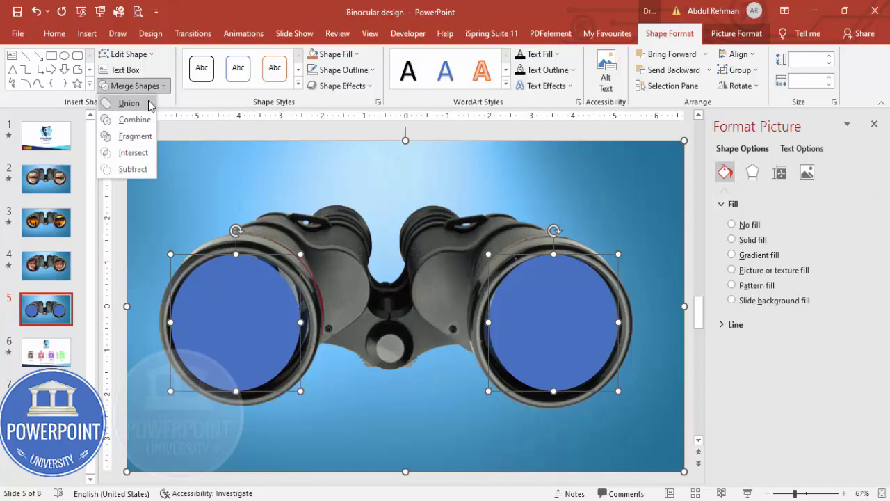
{"action": "left_click", "coordinate": [132, 169]}
Step: Reposition the holed binoculars so the lenses frame the white circular holes
{"action": "left_click_drag", "start_coordinate": [412, 293], "coordinate": [514, 171]}
{"action": "left_click", "coordinate": [586, 334]}
{"action": "left_click", "coordinate": [632, 338]}
{"action": "mouse_move", "coordinate": [632, 338]}
{"action": "left_mouse_down"}
{"action": "mouse_move", "coordinate": [572, 367]}
{"action": "mouse_move", "coordinate": [638, 349]}
{"action": "left_mouse_up"}
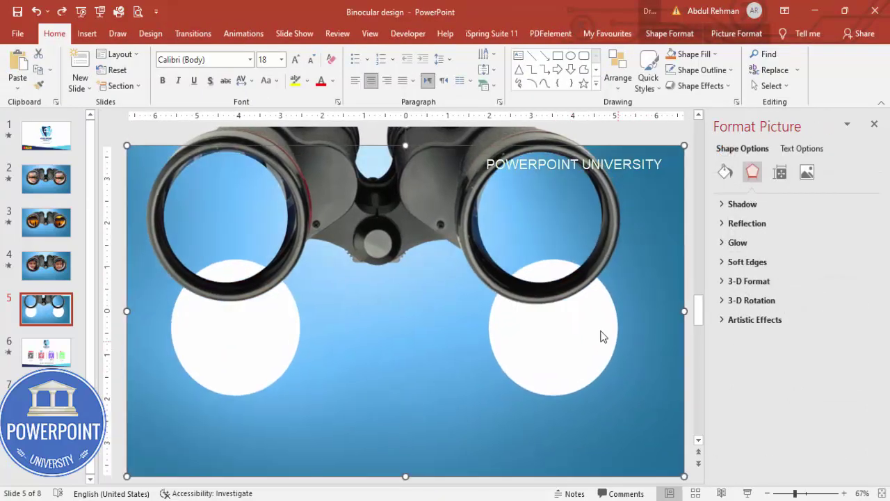
{"action": "left_click", "coordinate": [489, 208]}
{"action": "left_click_drag", "start_coordinate": [488, 208], "coordinate": [502, 313]}
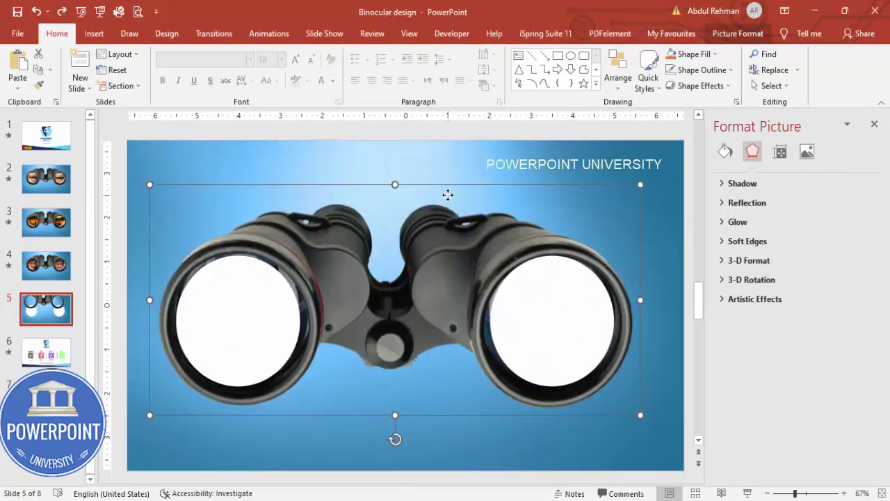
Step: Draw a large outline-free circle over the left lens and nudge it up
{"action": "left_click", "coordinate": [555, 132]}
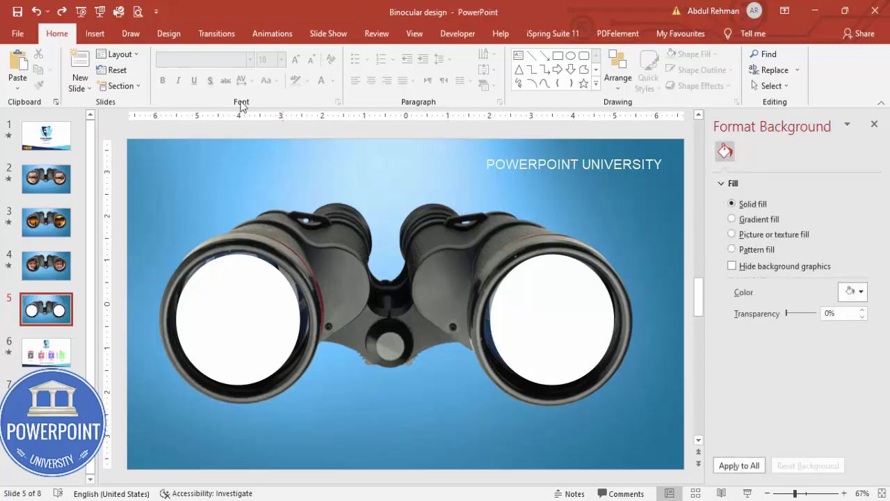
{"action": "left_click", "coordinate": [94, 33]}
{"action": "left_click", "coordinate": [208, 71]}
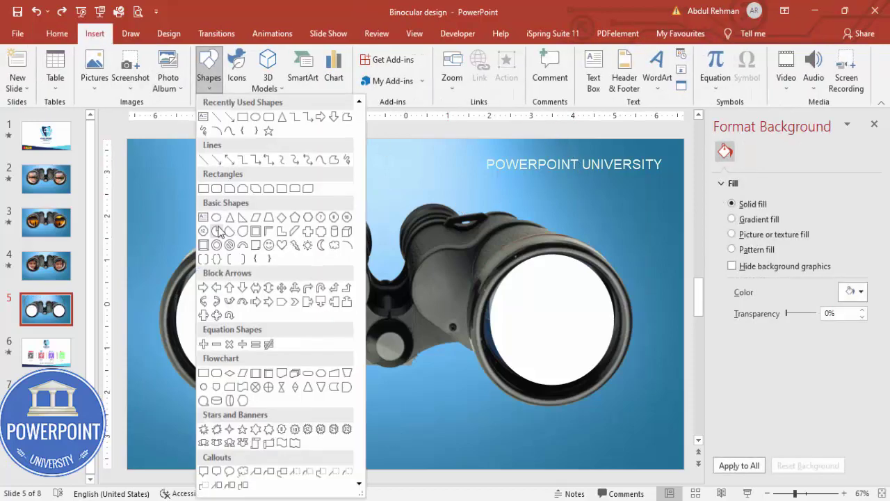
{"action": "left_click", "coordinate": [216, 217]}
{"action": "left_click_drag", "start_coordinate": [322, 373], "coordinate": [366, 424]}
{"action": "left_click_drag", "start_coordinate": [318, 354], "coordinate": [293, 352]}
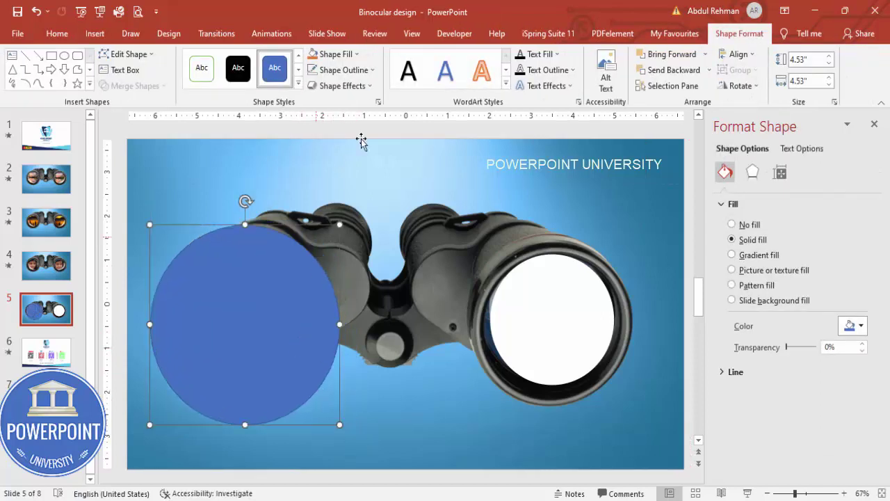
{"action": "left_click", "coordinate": [340, 70]}
{"action": "left_click", "coordinate": [334, 188]}
{"action": "key", "text": "Up"}
{"action": "key", "text": "Up"}
{"action": "key", "text": "Up"}
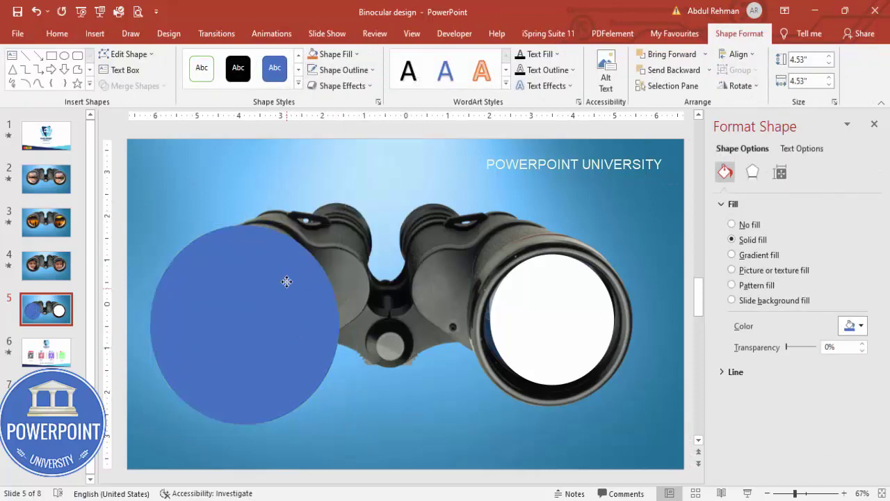
Step: Duplicate the circle onto the right lens and give both a picture or texture fill
{"action": "left_click_drag", "start_coordinate": [259, 310], "coordinate": [568, 344]}
{"action": "left_click", "coordinate": [281, 307], "text": "shift"}
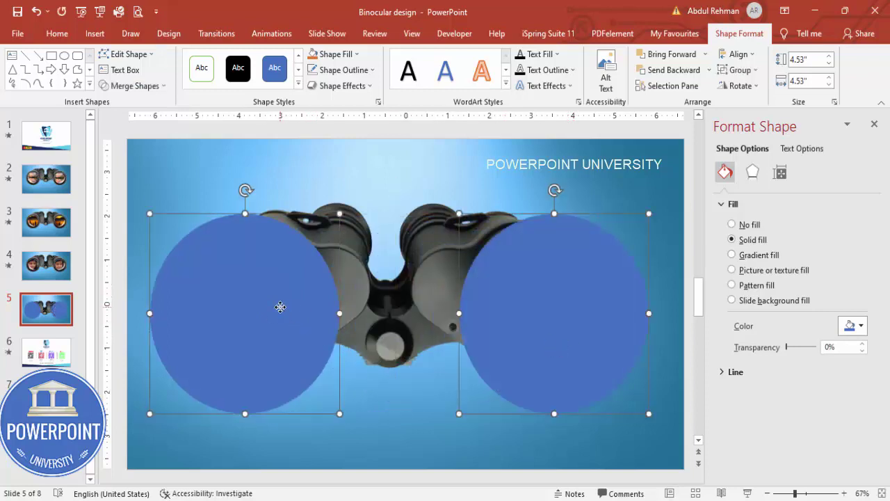
{"action": "left_click", "coordinate": [770, 272]}
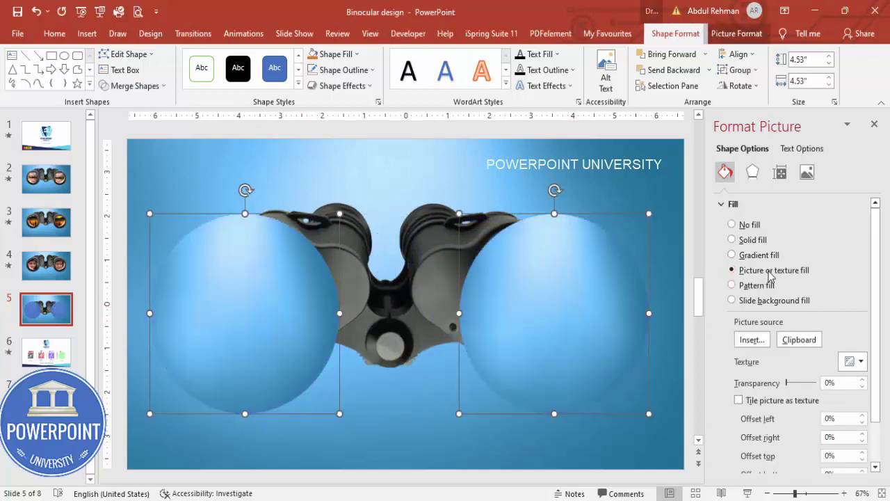
{"action": "left_click", "coordinate": [750, 341]}
Step: Fill both lens circles with the red-barn photo from an online 'landscape' search
{"action": "left_click", "coordinate": [359, 295]}
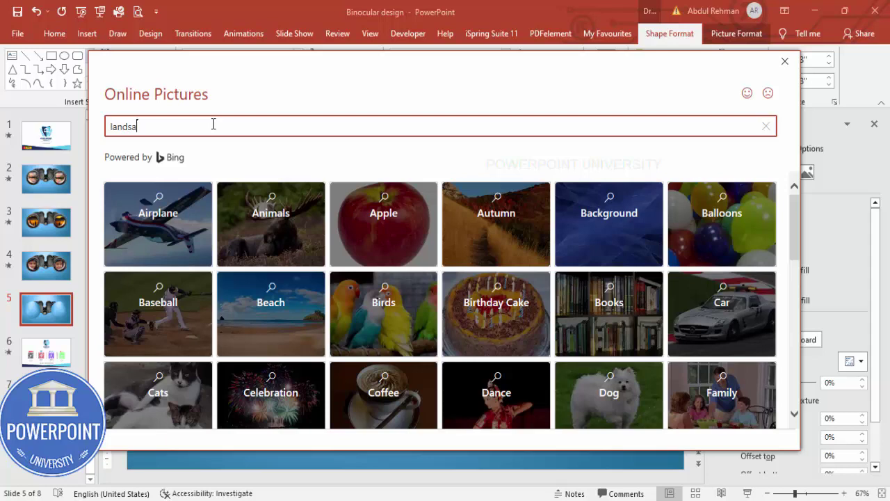
{"action": "key", "text": "Return"}
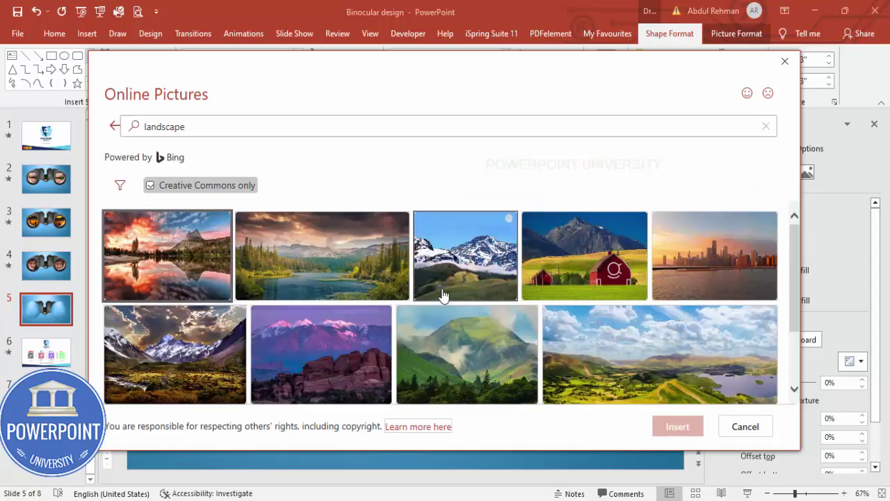
{"action": "left_click", "coordinate": [551, 279]}
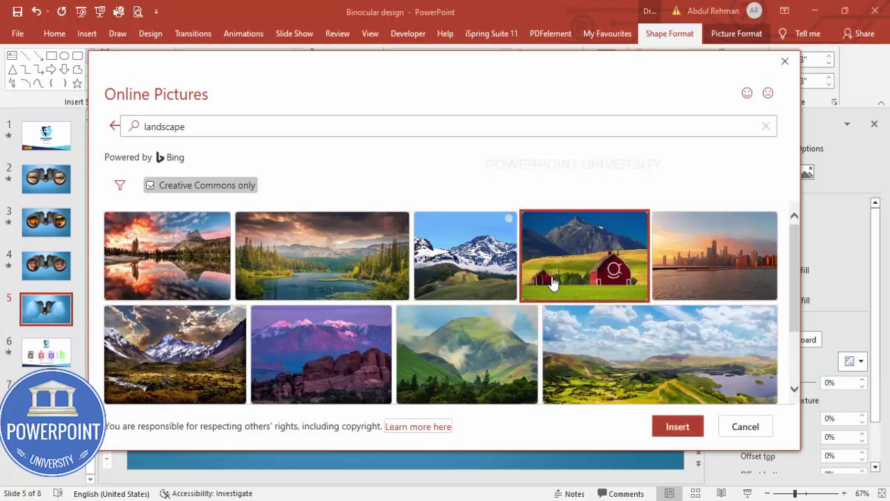
{"action": "left_click", "coordinate": [676, 427]}
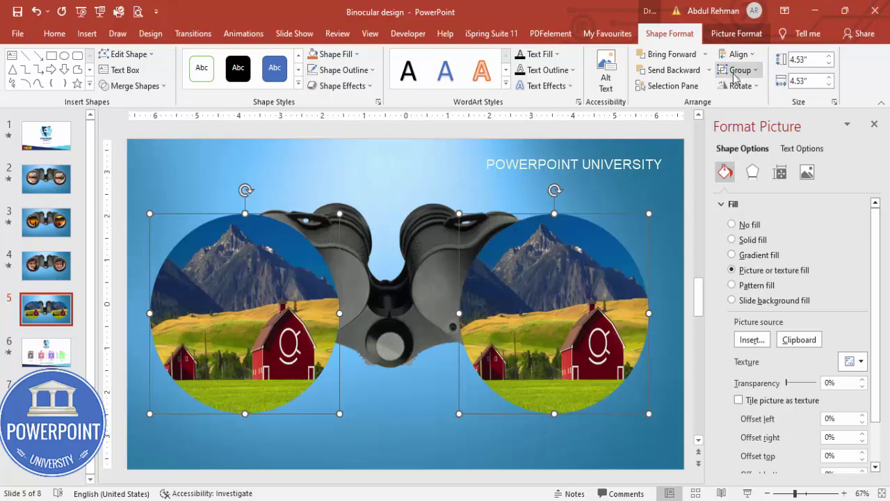
Step: Send both landscape circles behind the binoculars picture and reselect them for fill editing
{"action": "left_click", "coordinate": [709, 69]}
{"action": "left_click", "coordinate": [688, 104]}
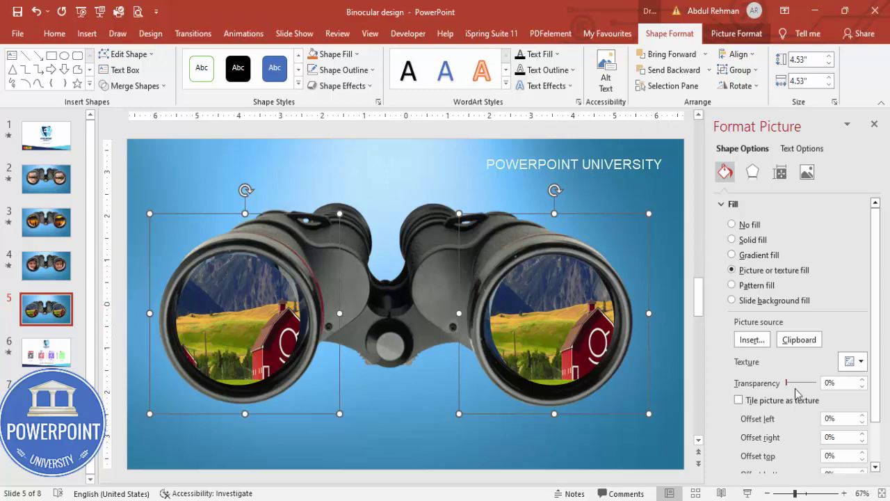
{"action": "left_click", "coordinate": [586, 135]}
{"action": "left_click", "coordinate": [562, 279]}
{"action": "left_click", "coordinate": [242, 319], "text": "shift"}
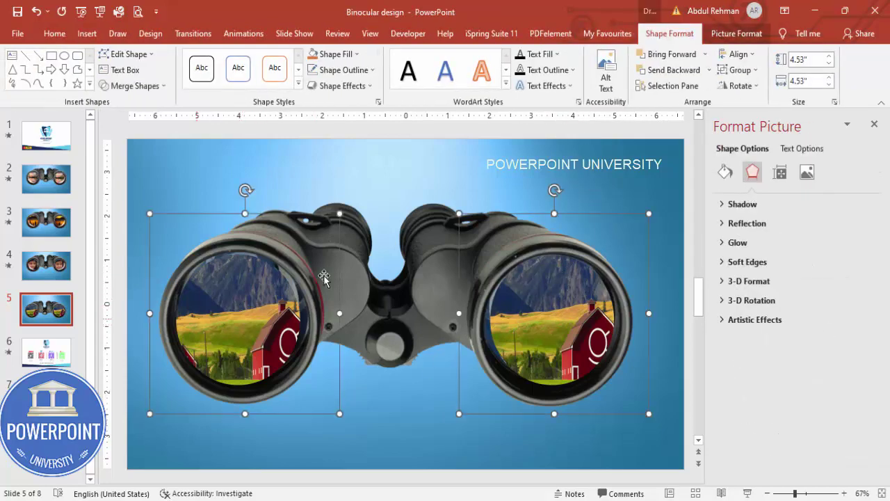
{"action": "left_click", "coordinate": [725, 177]}
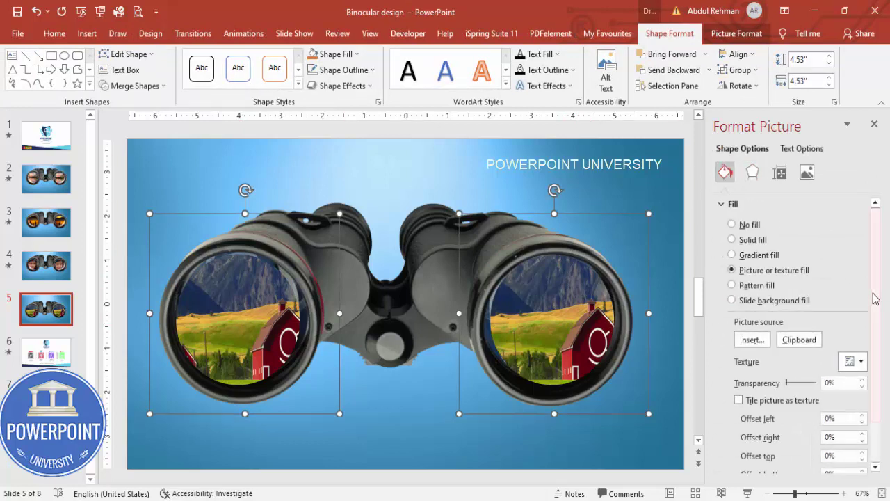
Step: Set the lens image's bottom and top offsets to -8%
{"action": "left_click_drag", "start_coordinate": [874, 299], "coordinate": [882, 362]}
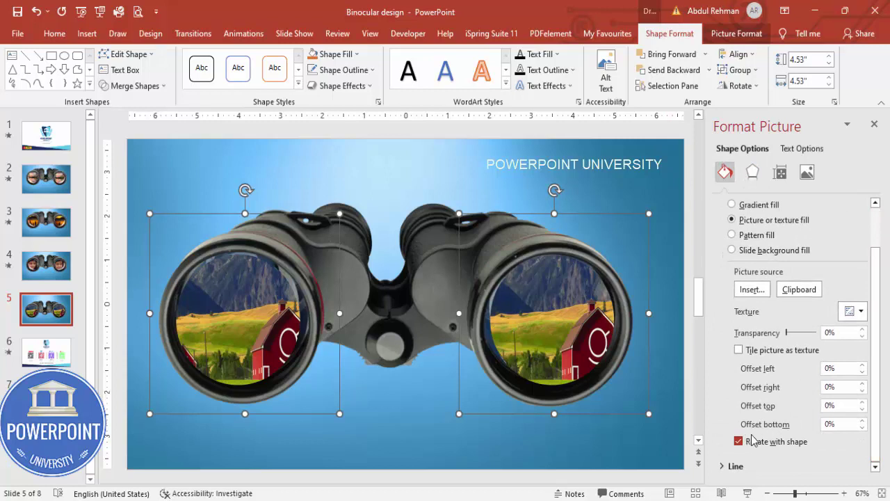
{"action": "left_click", "coordinate": [862, 428]}
{"action": "left_click", "coordinate": [862, 427]}
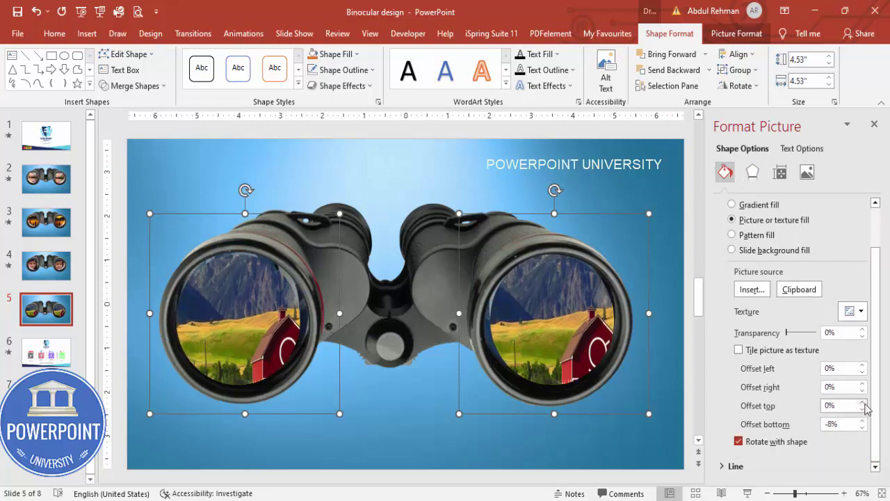
{"action": "left_click", "coordinate": [863, 408]}
{"action": "left_click", "coordinate": [863, 409]}
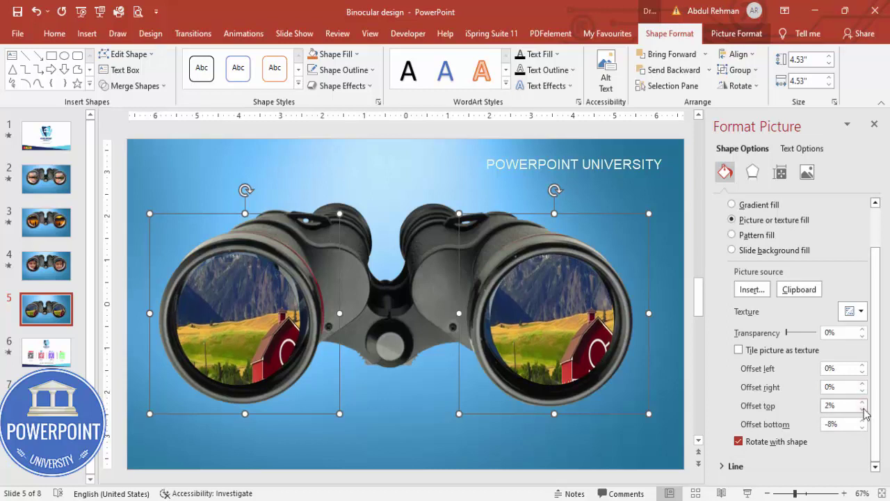
{"action": "left_click", "coordinate": [863, 409]}
{"action": "left_click", "coordinate": [863, 409]}
{"action": "left_click", "coordinate": [863, 409]}
{"action": "left_click", "coordinate": [863, 408]}
{"action": "left_click", "coordinate": [862, 408]}
{"action": "left_click", "coordinate": [863, 409]}
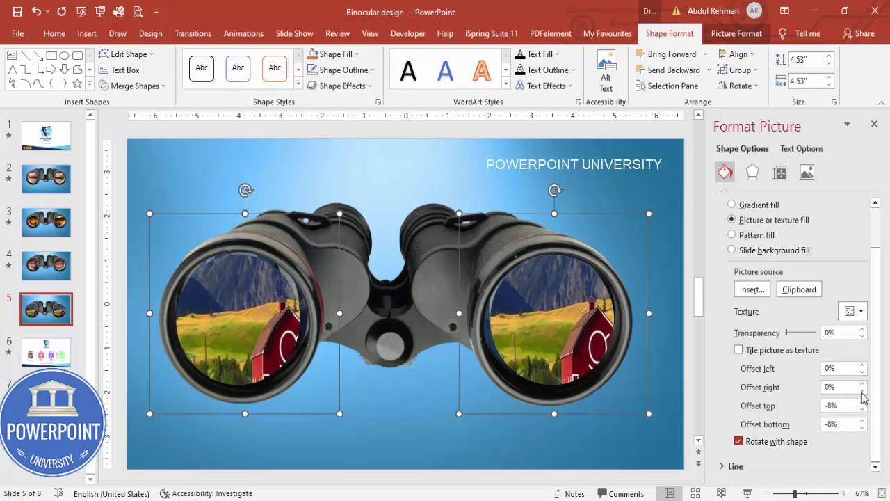
Step: Set the right offset to -9% and the left offset to -56%, then close the pane
{"action": "left_click", "coordinate": [863, 390]}
{"action": "left_click", "coordinate": [863, 390]}
{"action": "left_click", "coordinate": [863, 390]}
{"action": "left_click", "coordinate": [863, 390]}
{"action": "left_click", "coordinate": [863, 390]}
{"action": "left_click", "coordinate": [863, 390]}
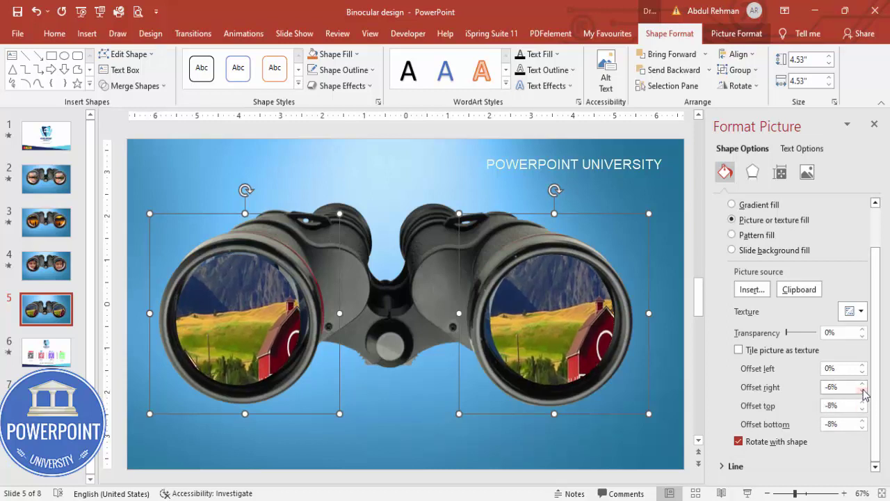
{"action": "left_click", "coordinate": [863, 390]}
{"action": "left_click", "coordinate": [862, 390]}
{"action": "left_click", "coordinate": [863, 390]}
{"action": "left_click", "coordinate": [862, 372]}
{"action": "left_click", "coordinate": [861, 372]}
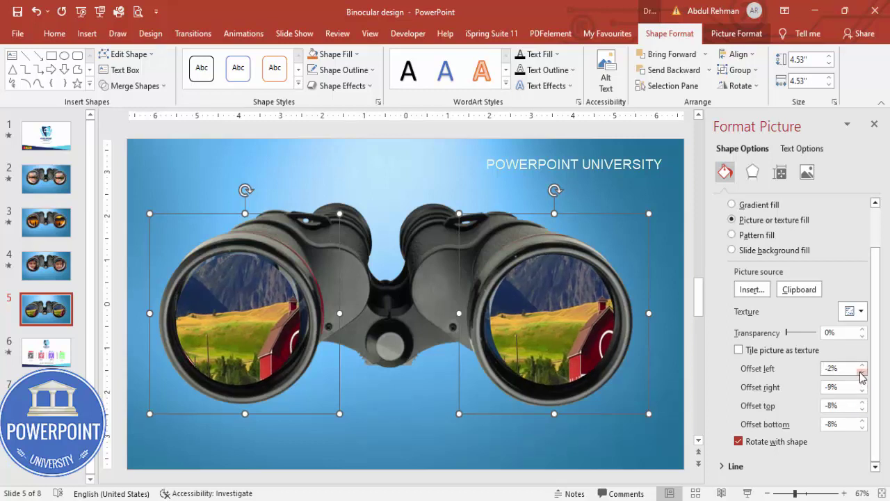
{"action": "left_click", "coordinate": [861, 372]}
{"action": "left_click", "coordinate": [862, 372]}
{"action": "left_click", "coordinate": [861, 372]}
{"action": "left_click", "coordinate": [862, 372]}
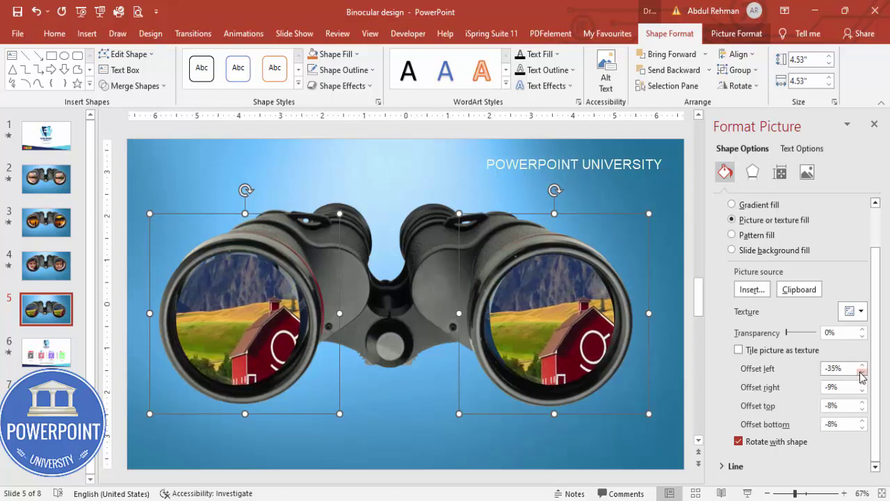
{"action": "left_click", "coordinate": [861, 372]}
{"action": "left_click", "coordinate": [861, 372]}
{"action": "left_click", "coordinate": [861, 372]}
{"action": "left_click", "coordinate": [861, 372]}
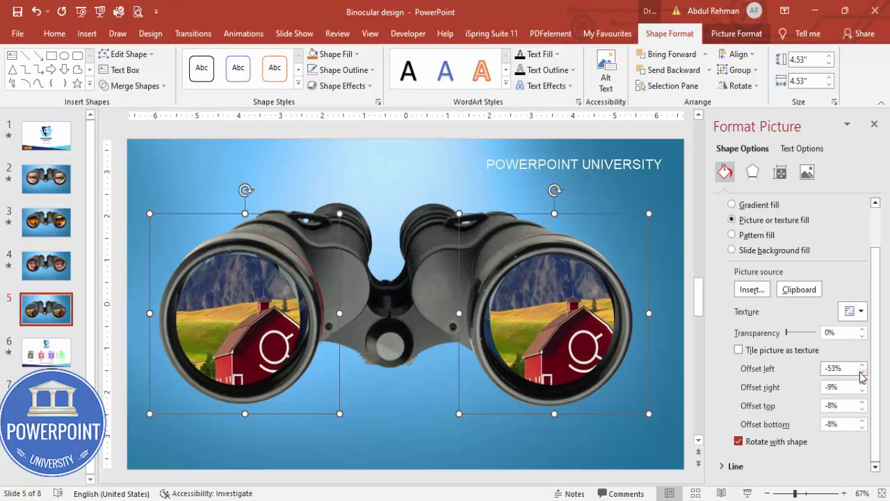
{"action": "left_click", "coordinate": [862, 372]}
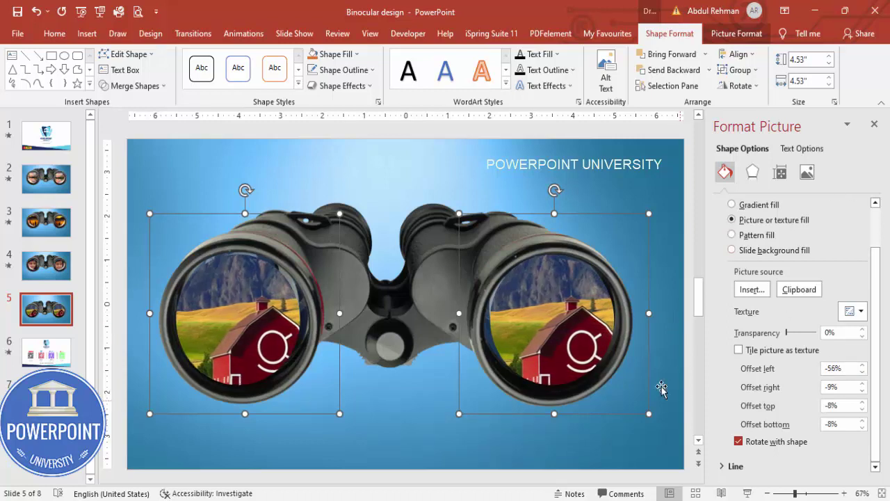
{"action": "left_click", "coordinate": [875, 126]}
Step: With the Animation Pane shown, add a Grow/Shrink emphasis to both lens circles
{"action": "left_click", "coordinate": [237, 36]}
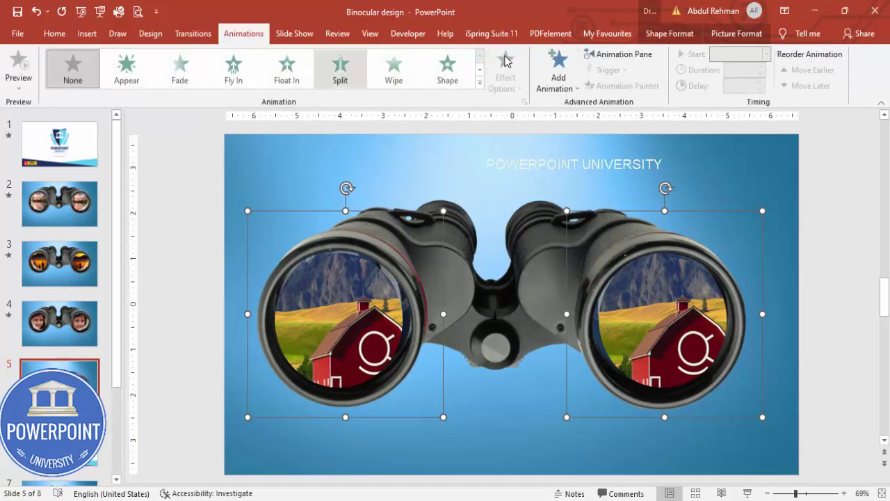
{"action": "left_click", "coordinate": [619, 53]}
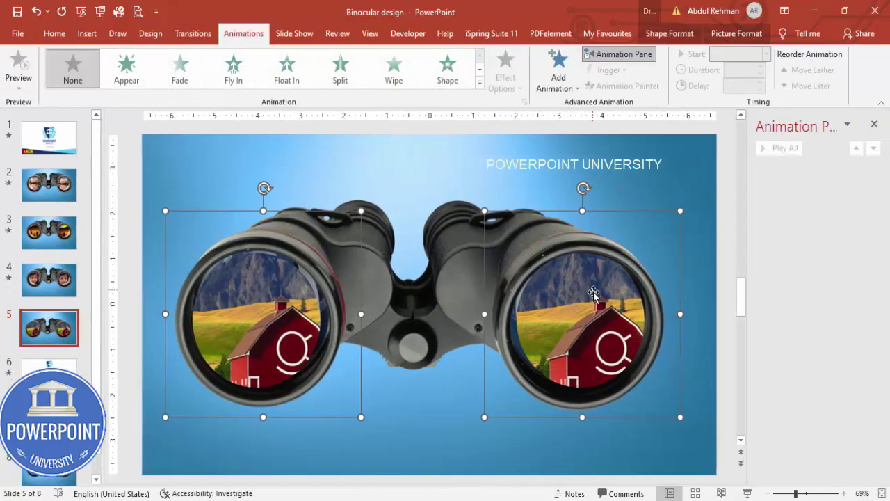
{"action": "left_click", "coordinate": [556, 75]}
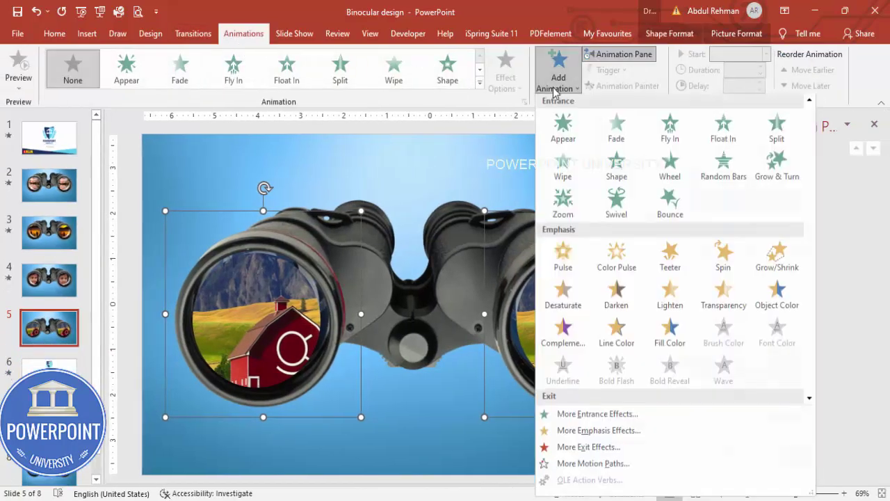
{"action": "left_click", "coordinate": [777, 258]}
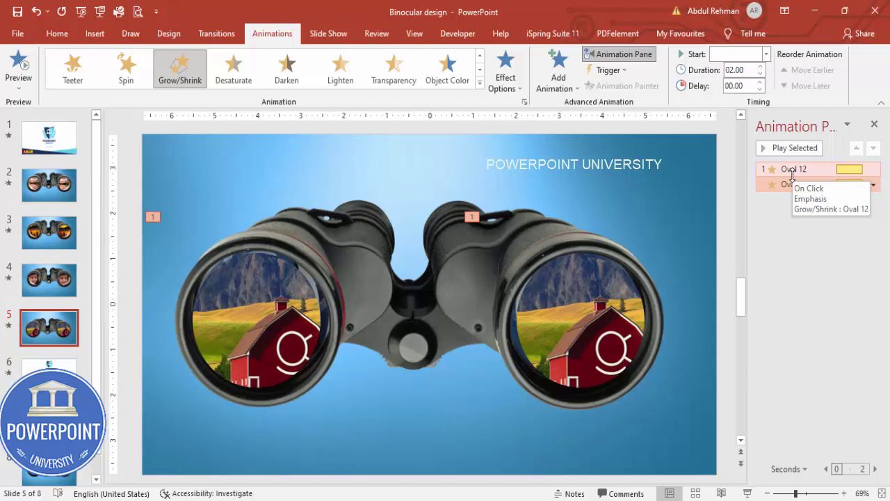
Step: Make the Grow/Shrink effect auto-reverse with a 0.66-second smooth end
{"action": "left_click", "coordinate": [873, 169]}
{"action": "left_click", "coordinate": [813, 234]}
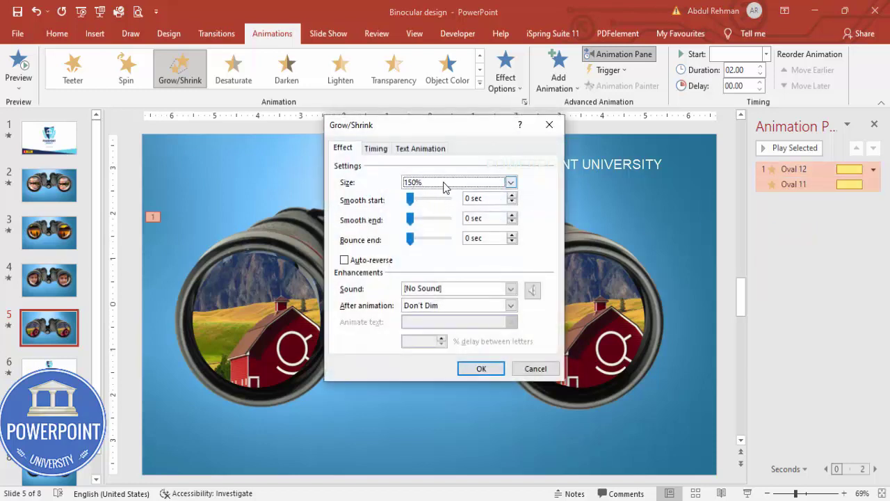
{"action": "left_click", "coordinate": [371, 261]}
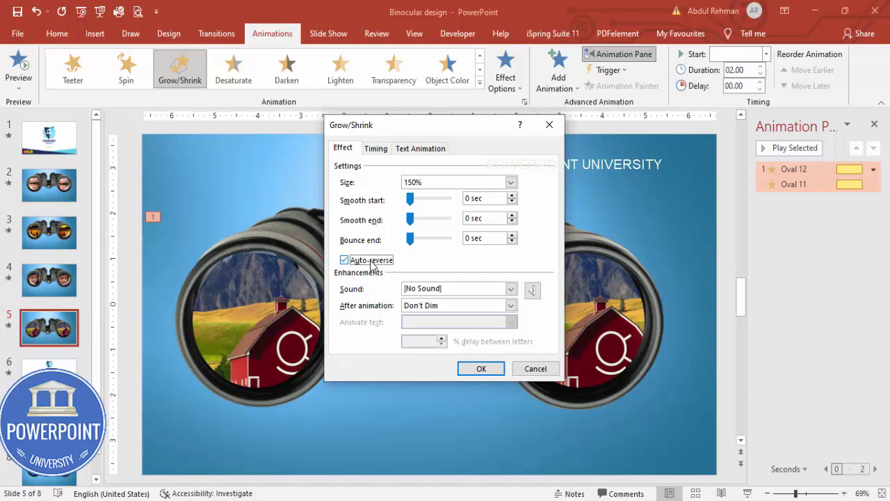
{"action": "left_click_drag", "start_coordinate": [411, 219], "coordinate": [426, 224]}
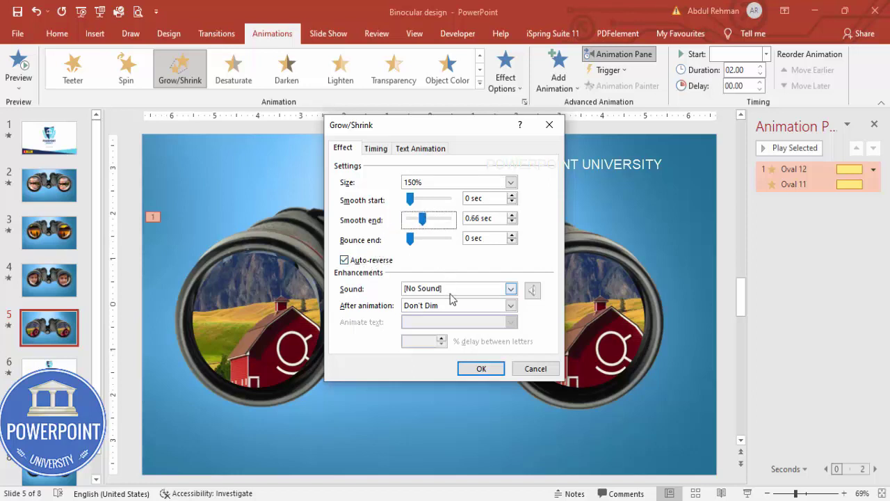
{"action": "left_click", "coordinate": [480, 367]}
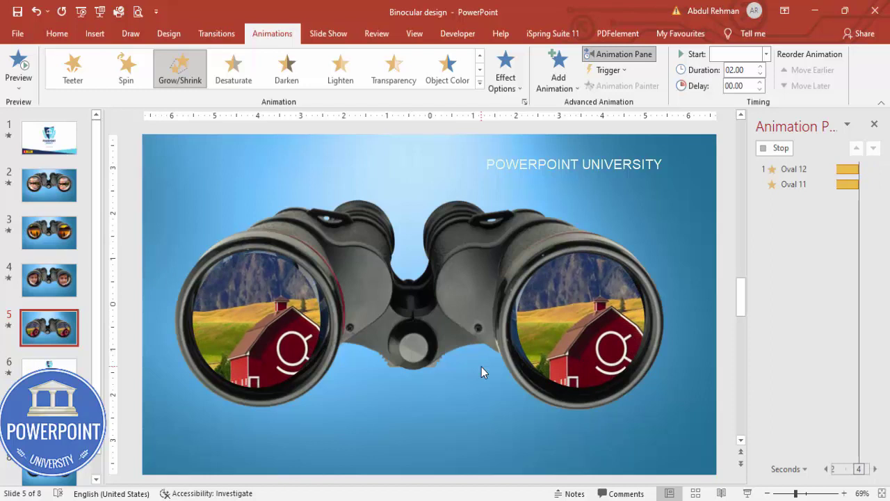
Step: Duplicate slide 5 and give both lens ovals on the copy a picture fill
{"action": "right_click", "coordinate": [47, 335]}
{"action": "left_click", "coordinate": [86, 184]}
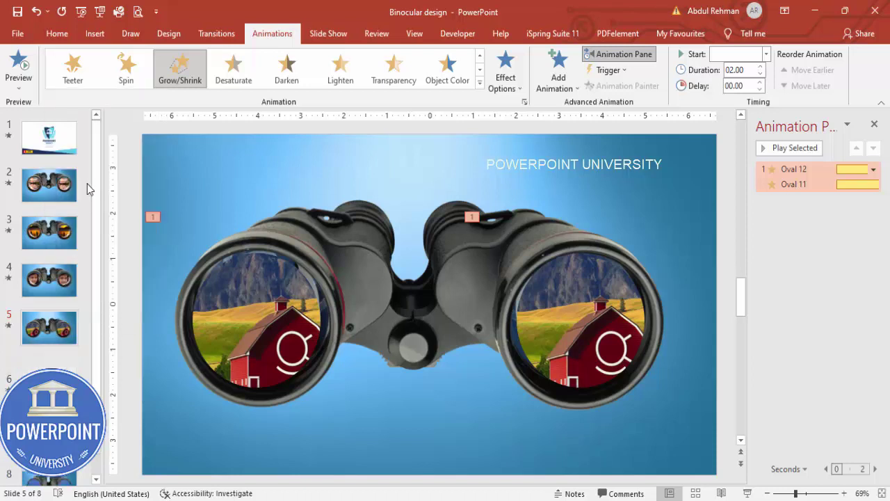
{"action": "left_click", "coordinate": [281, 311]}
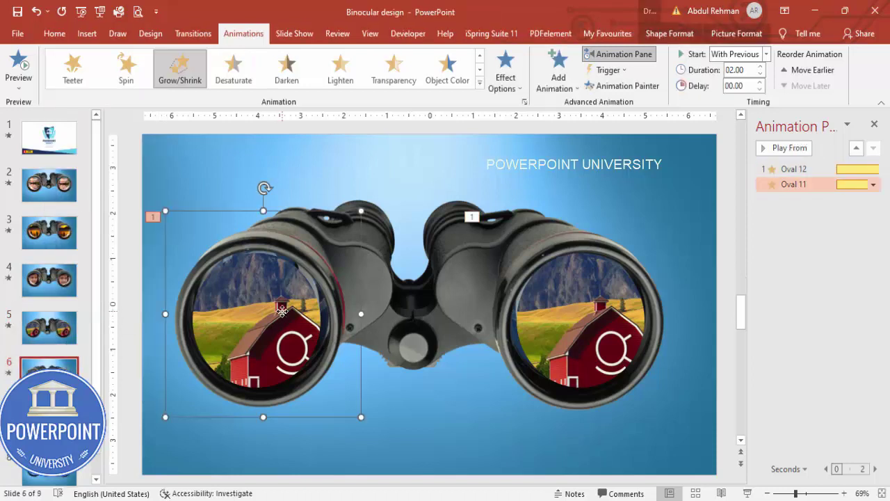
{"action": "left_click", "coordinate": [599, 317], "text": "shift"}
{"action": "right_click", "coordinate": [571, 321]}
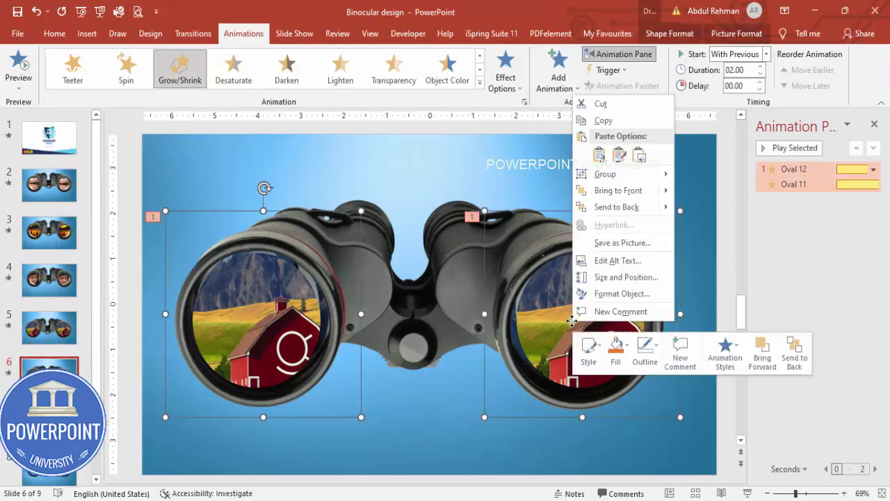
{"action": "left_click", "coordinate": [618, 296]}
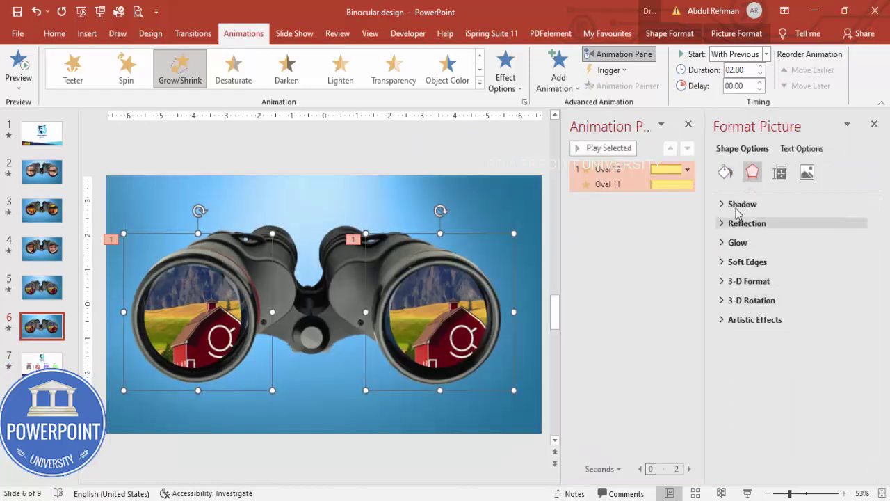
{"action": "left_click", "coordinate": [725, 172]}
{"action": "left_click", "coordinate": [750, 339]}
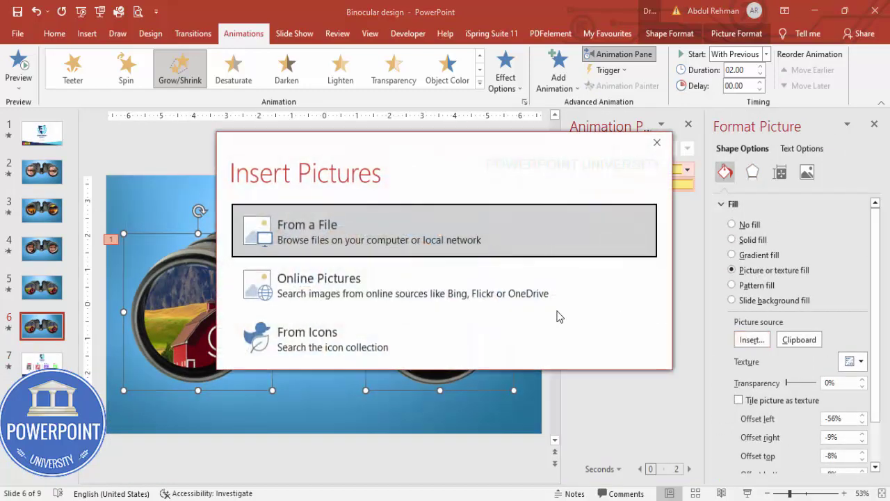
Step: Search online pictures for 'baby girl' and fill both lenses with the girl-in-grass photo
{"action": "left_click", "coordinate": [318, 291]}
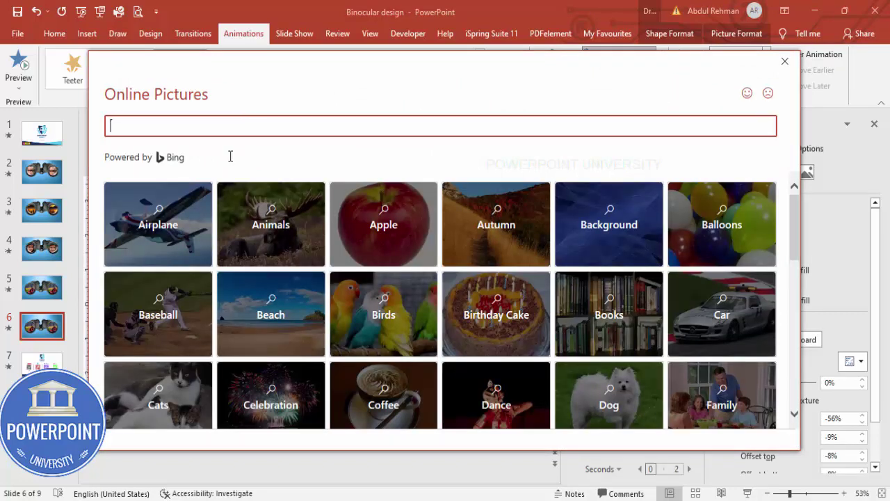
{"action": "left_click", "coordinate": [231, 159]}
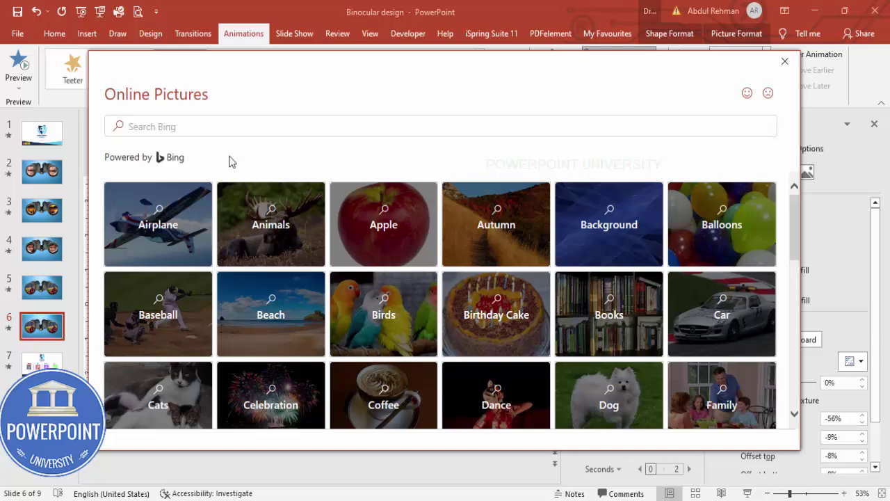
{"action": "left_click", "coordinate": [253, 130]}
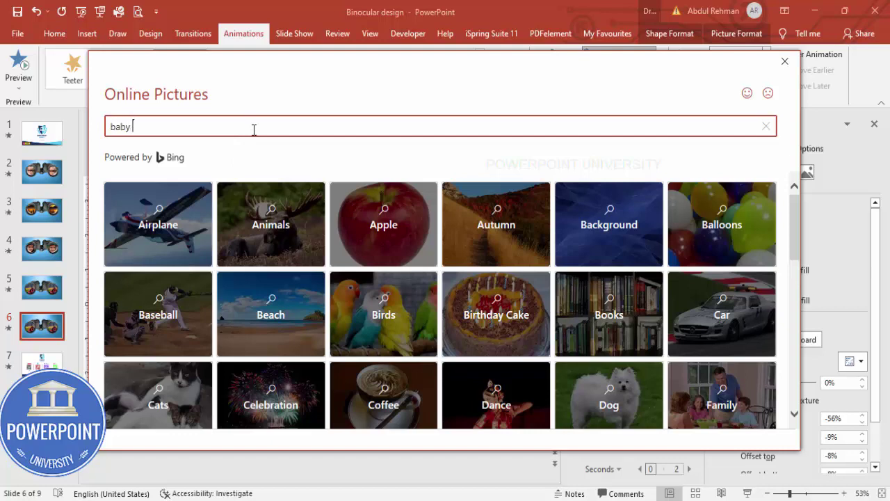
{"action": "type", "text": "baby girl"}
{"action": "key", "text": "Return"}
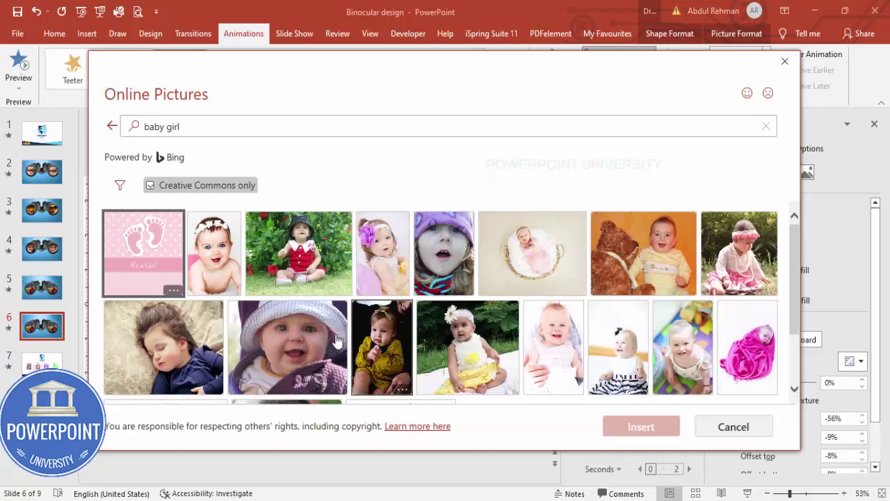
{"action": "left_click", "coordinate": [278, 348]}
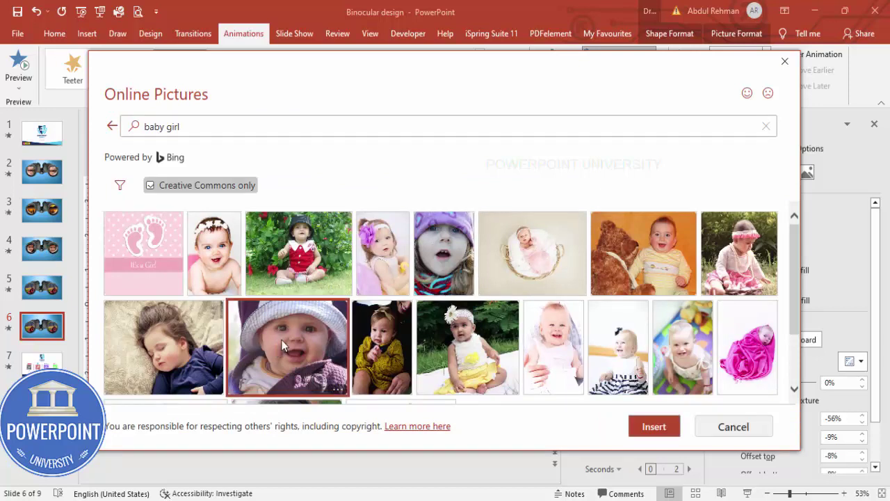
{"action": "left_click", "coordinate": [741, 253]}
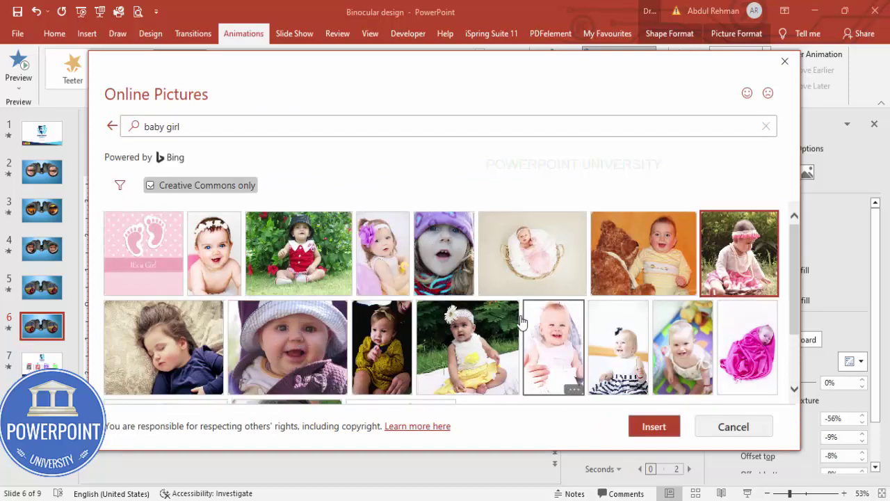
{"action": "left_click", "coordinate": [678, 424]}
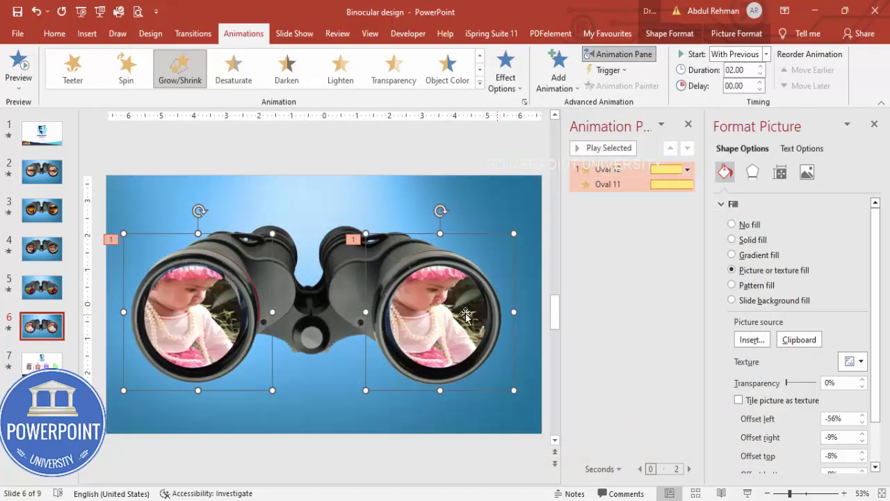
Step: Reset the picture fill's left, right, top and bottom offsets to 0%
{"action": "scroll", "coordinate": [869, 375], "scroll_direction": "down", "scroll_amount": 2}
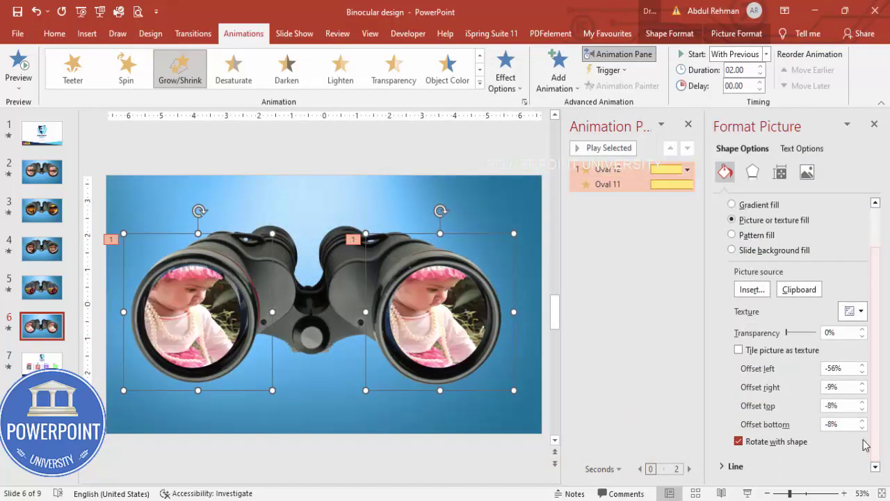
{"action": "double_click", "coordinate": [846, 368]}
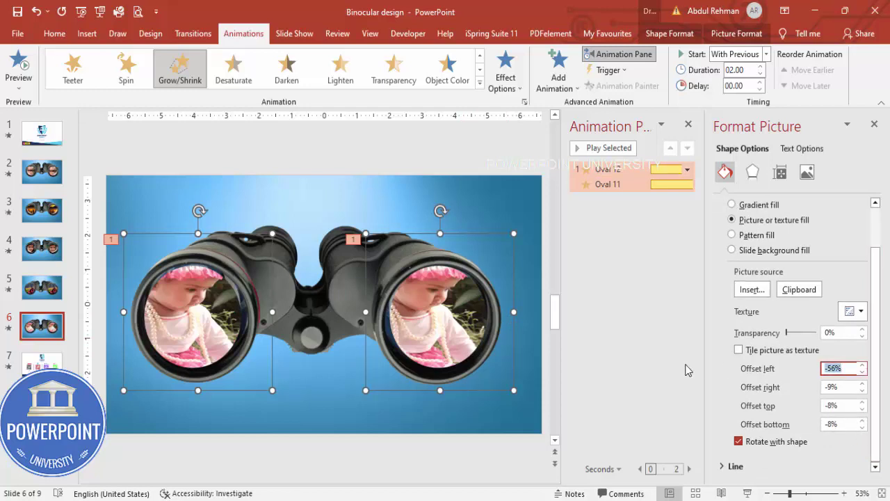
{"action": "type", "text": "0"}
{"action": "key", "text": "Tab"}
{"action": "type", "text": "0"}
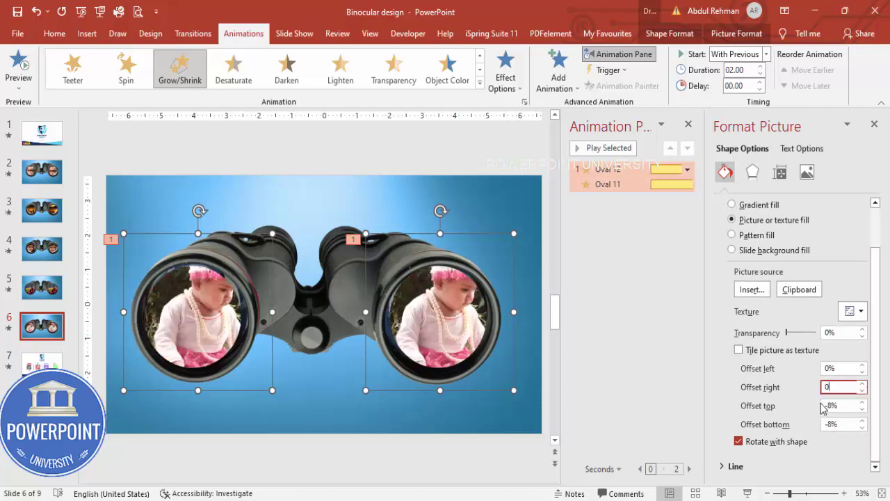
{"action": "key", "text": "Tab"}
{"action": "type", "text": "0"}
{"action": "key", "text": "Tab"}
{"action": "type", "text": "0"}
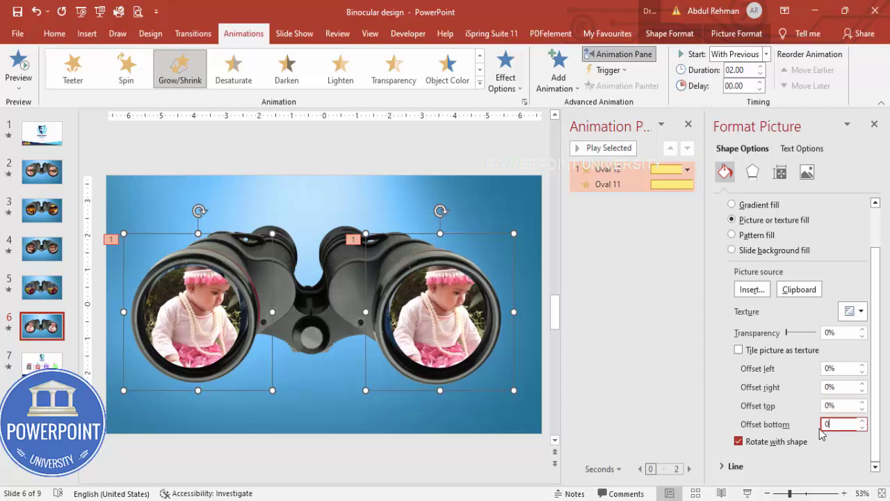
Step: Lower the offsets to -9% bottom, -4% right and -8% left, then deselect the ovals
{"action": "left_click", "coordinate": [862, 427]}
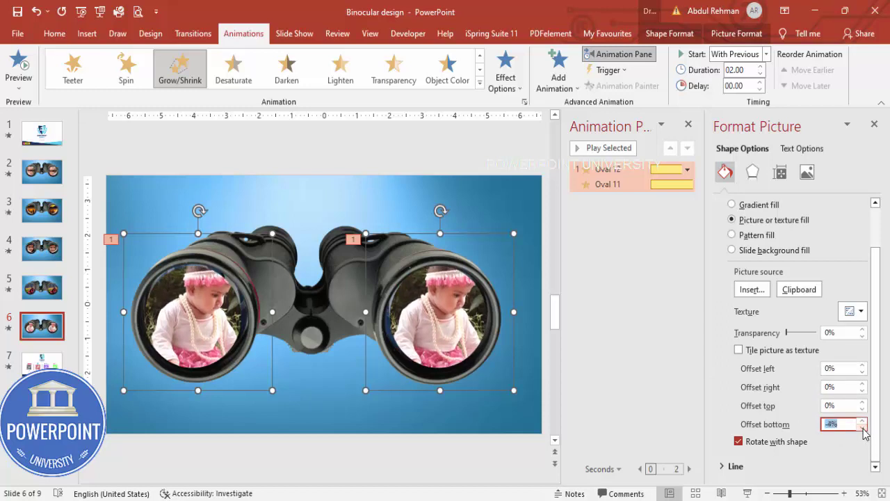
{"action": "left_click", "coordinate": [862, 391]}
{"action": "left_click", "coordinate": [862, 390]}
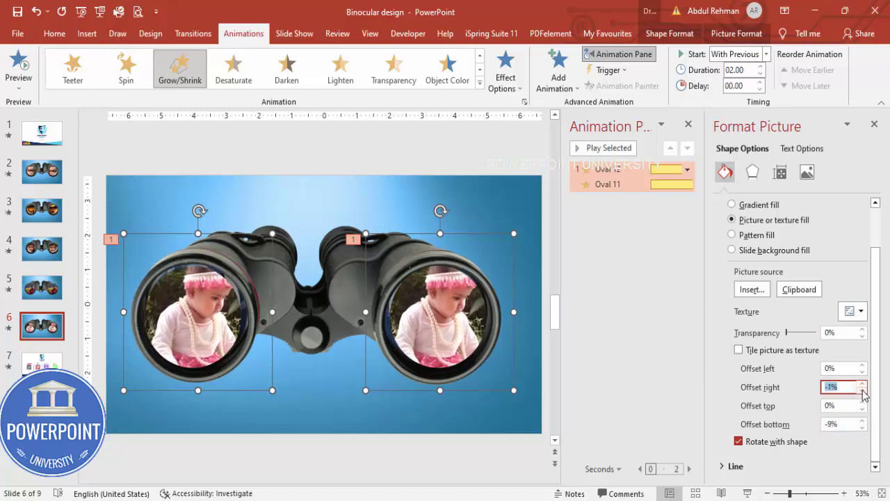
{"action": "left_click", "coordinate": [862, 391]}
{"action": "left_click", "coordinate": [862, 391]}
{"action": "left_click", "coordinate": [862, 372]}
{"action": "left_click", "coordinate": [862, 371]}
{"action": "left_click", "coordinate": [862, 372]}
{"action": "left_click", "coordinate": [862, 372]}
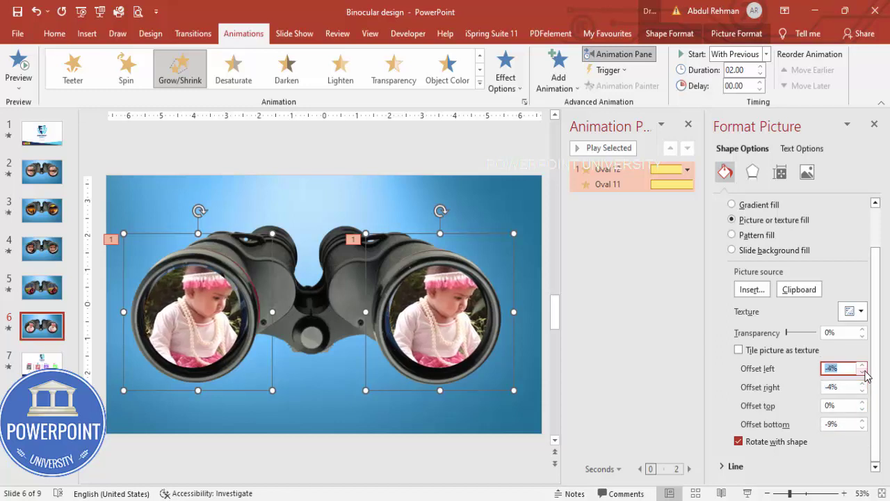
{"action": "left_click", "coordinate": [862, 372]}
{"action": "left_click", "coordinate": [862, 372]}
{"action": "left_click", "coordinate": [862, 372]}
{"action": "left_click", "coordinate": [862, 372]}
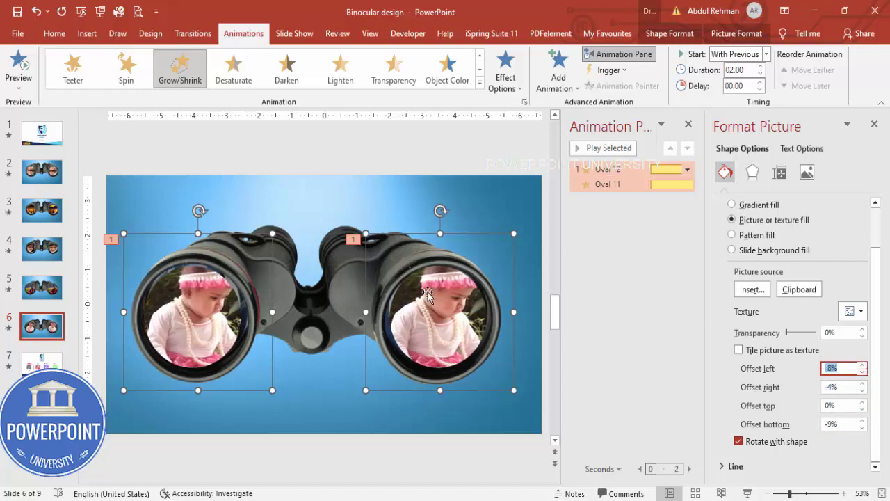
{"action": "left_click", "coordinate": [531, 136]}
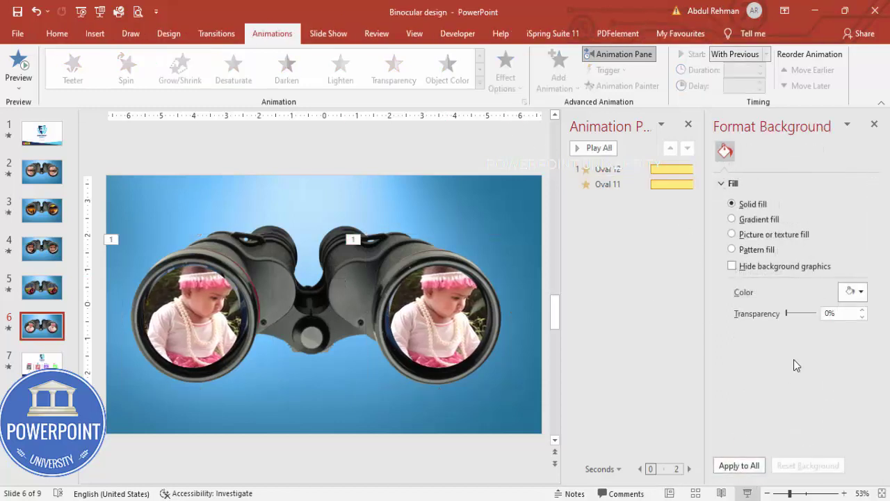
{"action": "left_click", "coordinate": [746, 492]}
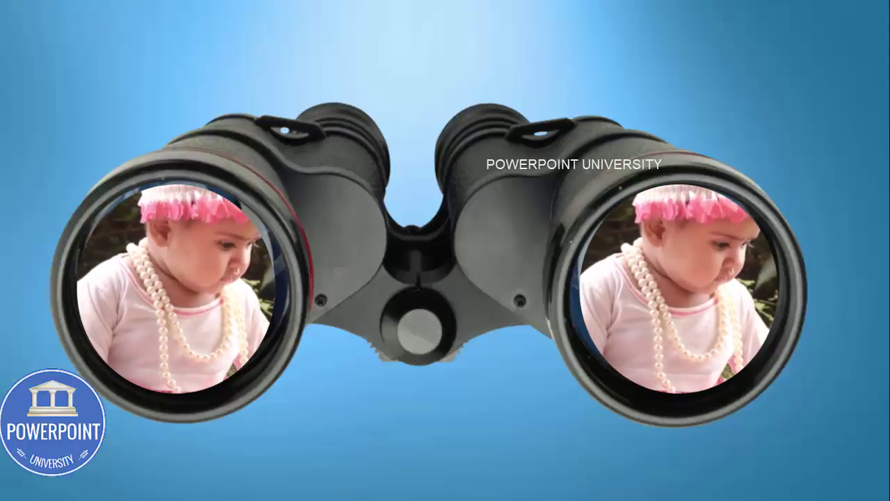
{"action": "key", "text": "Escape"}
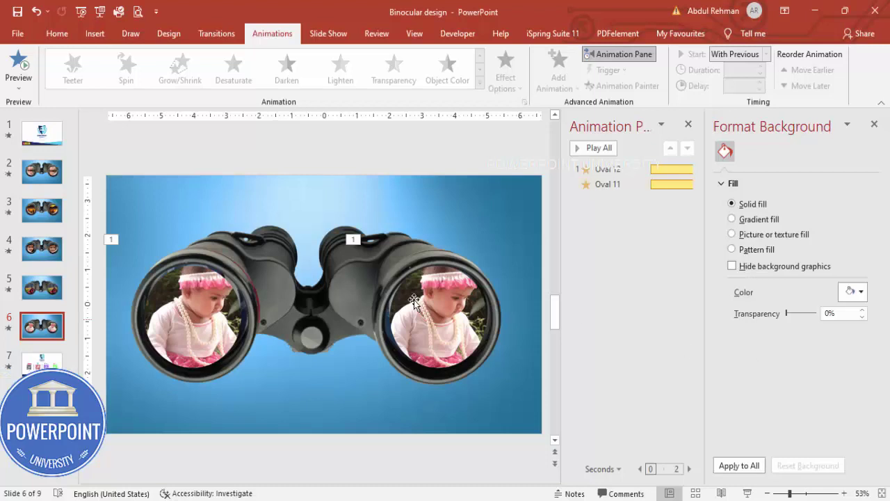